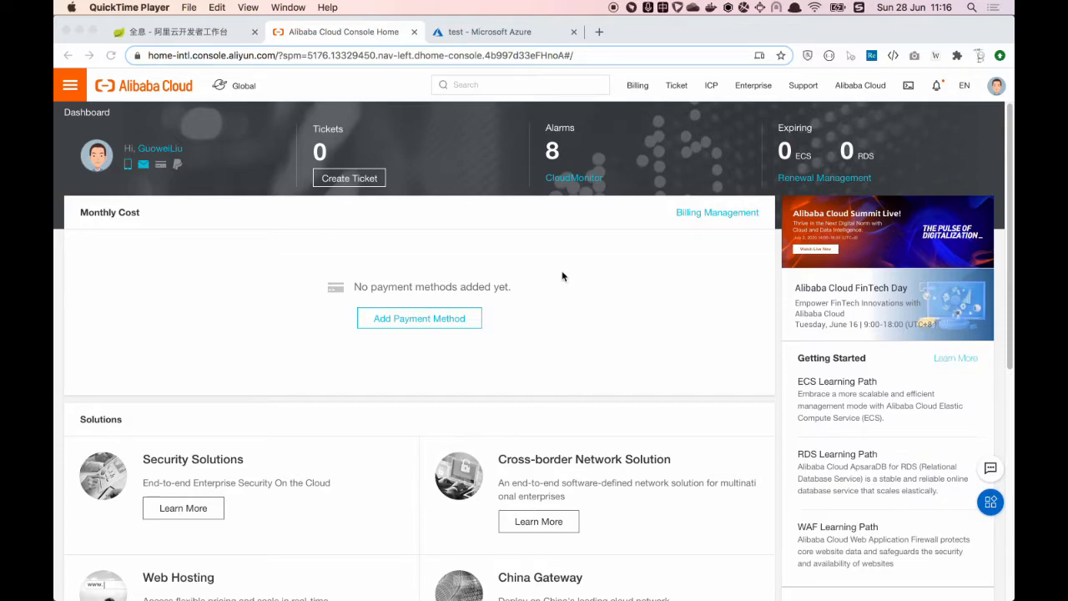
Step: Open Elastic Compute Service from the console menu and expand Deployment & Elasticity in the sidebar
left_click(70, 91)
left_click(70, 90)
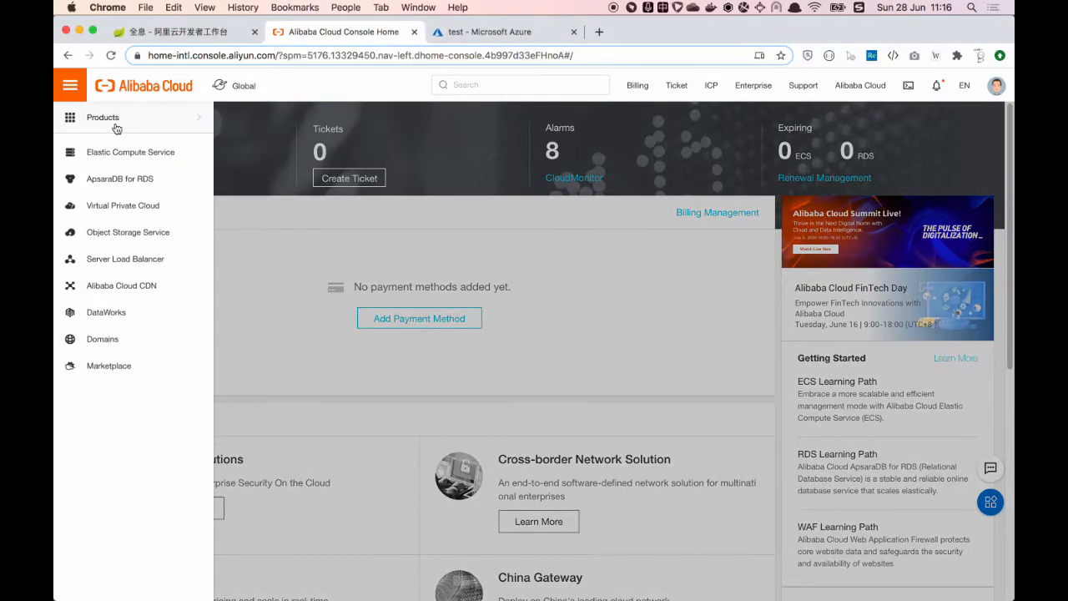
mouse_move(127, 122)
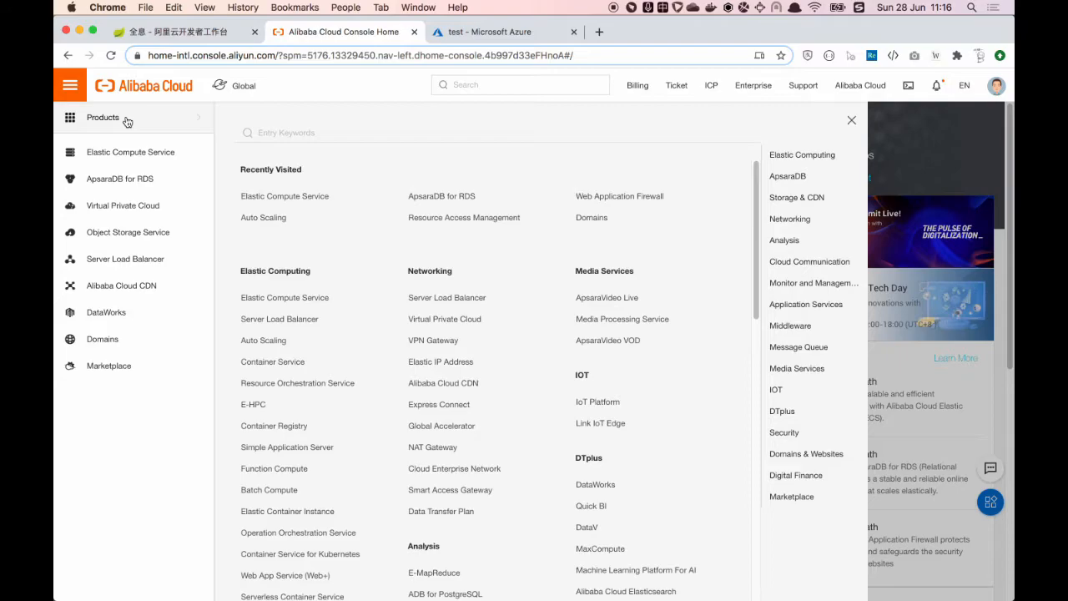
left_click(293, 198)
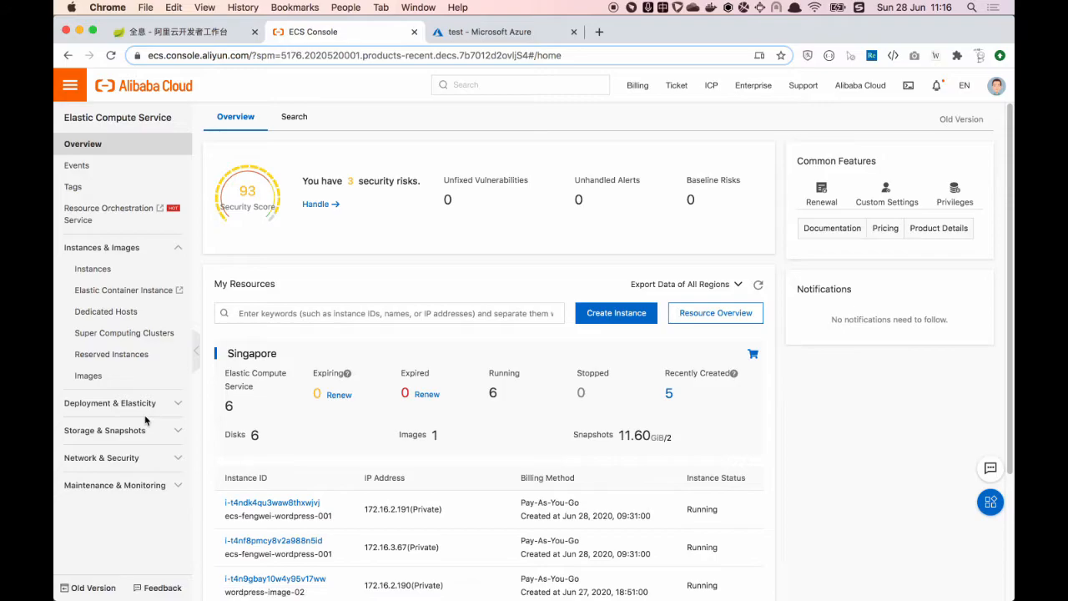
left_click(143, 404)
scroll(140, 411, "down", 2)
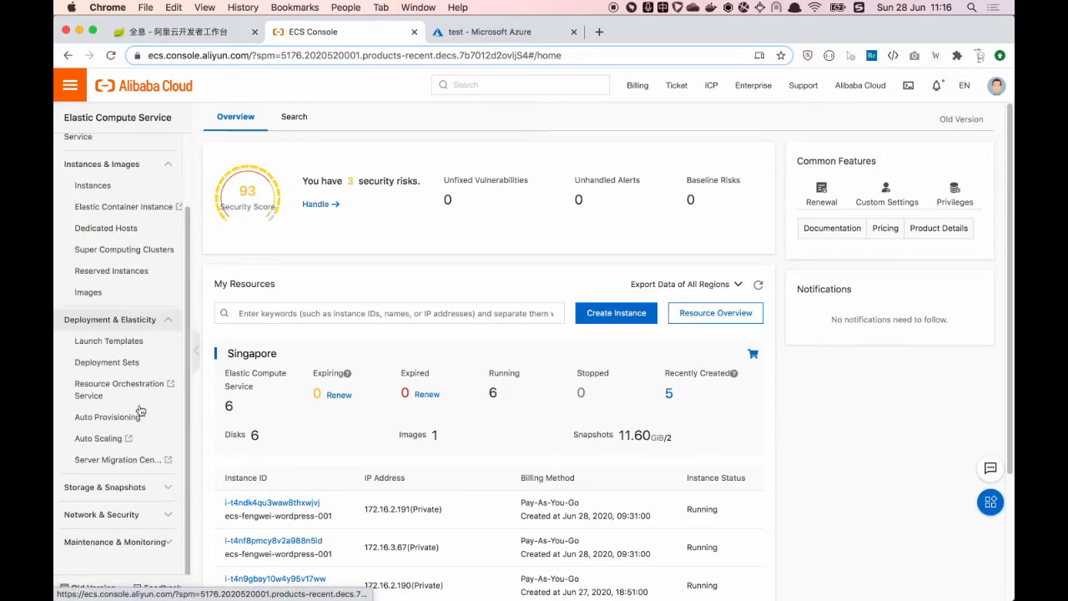
Step: Open Server Migration Center and follow its Authorize link for cloud resource access
left_click(101, 464)
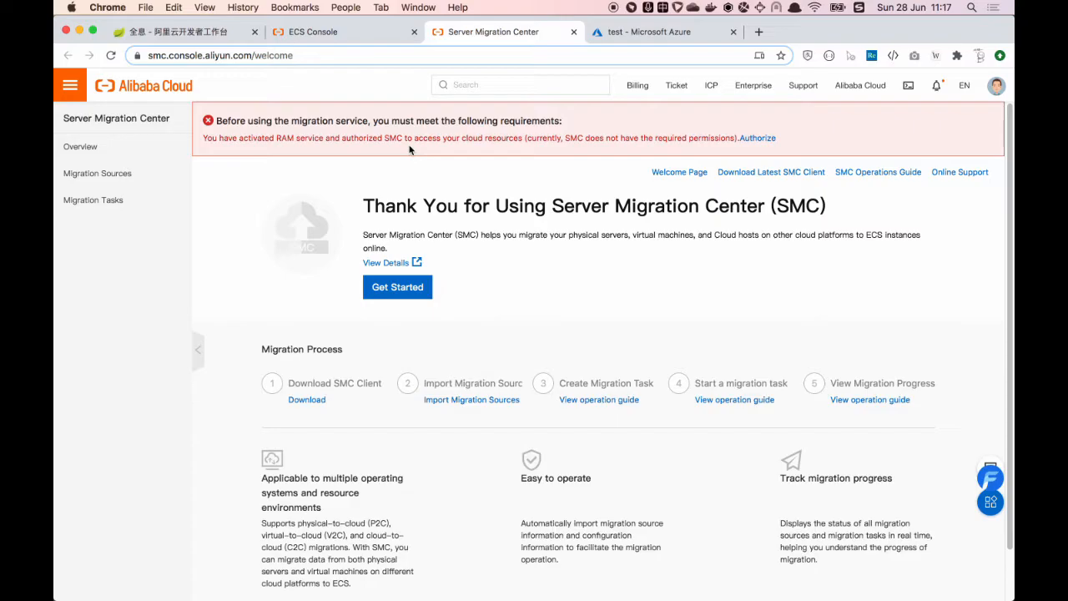
left_click(757, 139)
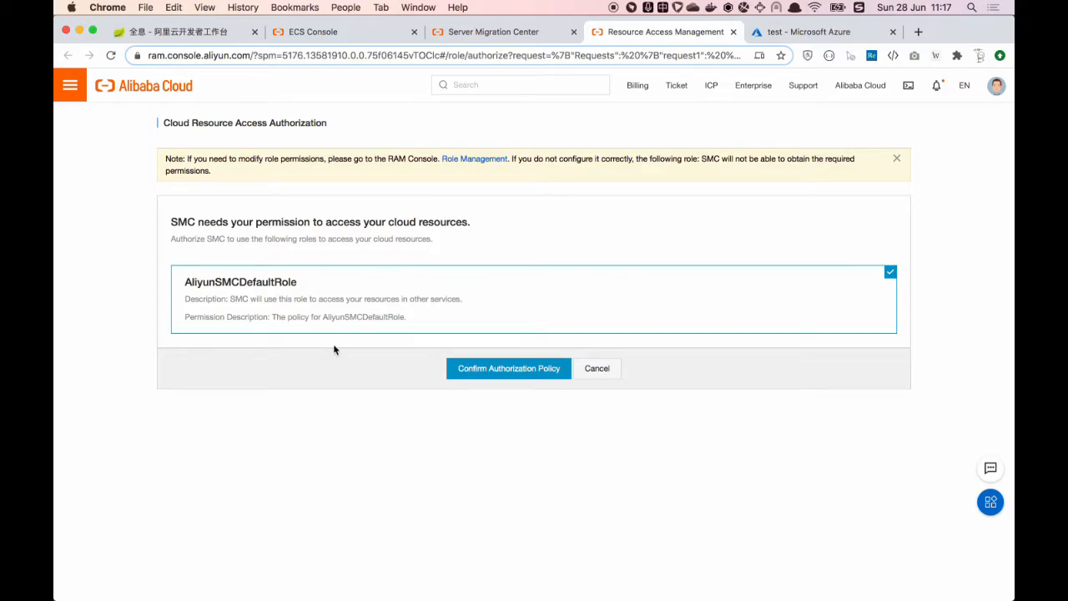
Step: Confirm the authorization policy granting SMC the AliyunSMCDefaultRole
left_click(509, 368)
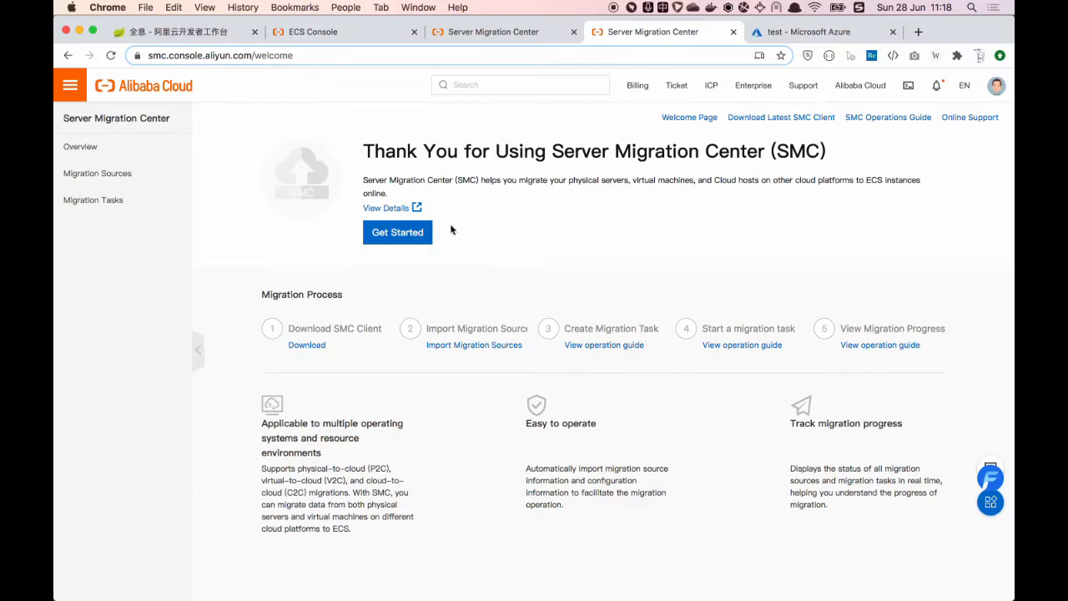
Step: Get started with SMC to reach its Overview page showing zero sources and tasks
left_click(407, 235)
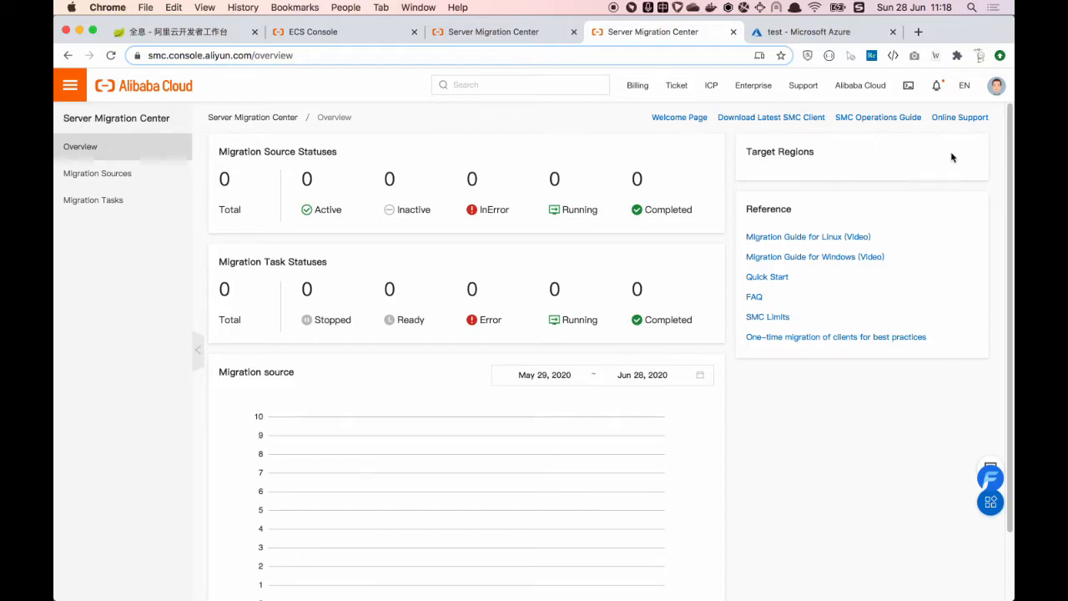
mouse_move(996, 89)
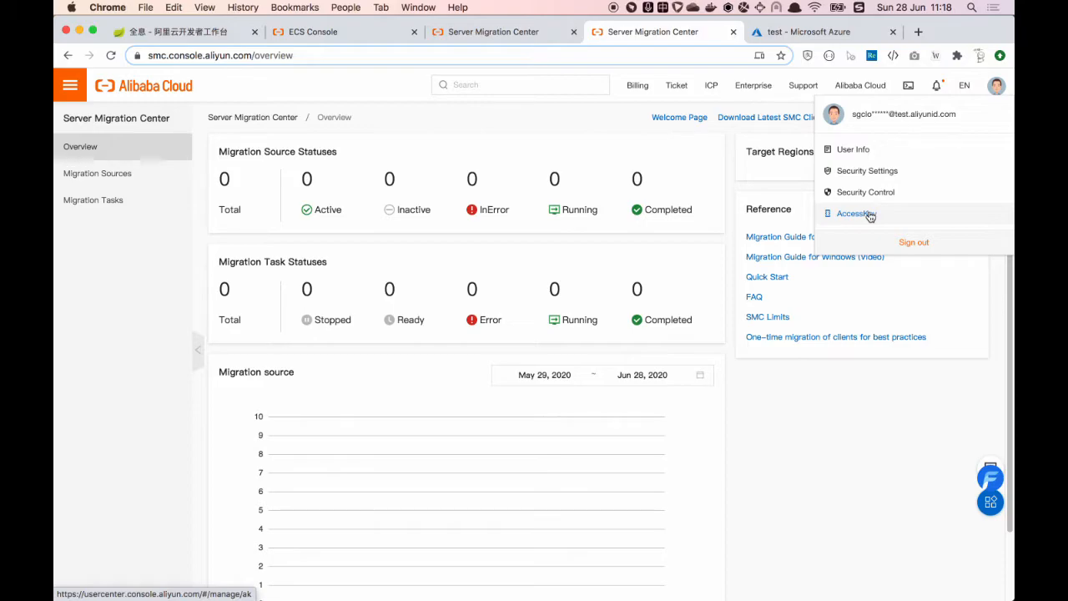
Step: Create a new AccessKey from the avatar menu, then return to the Azure 'test' VM overview
left_click(869, 215)
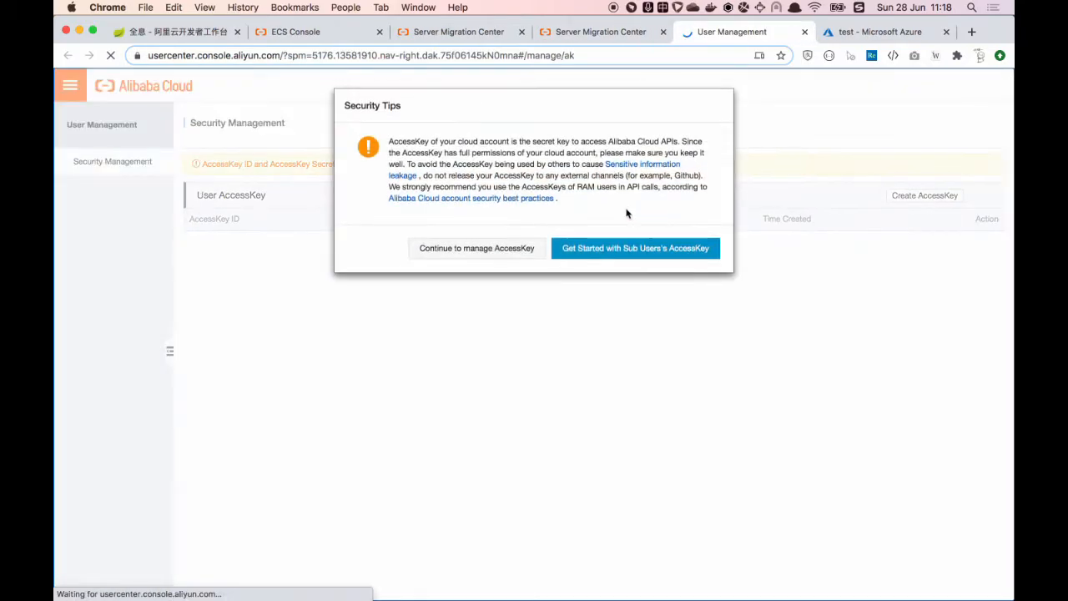
left_click(487, 247)
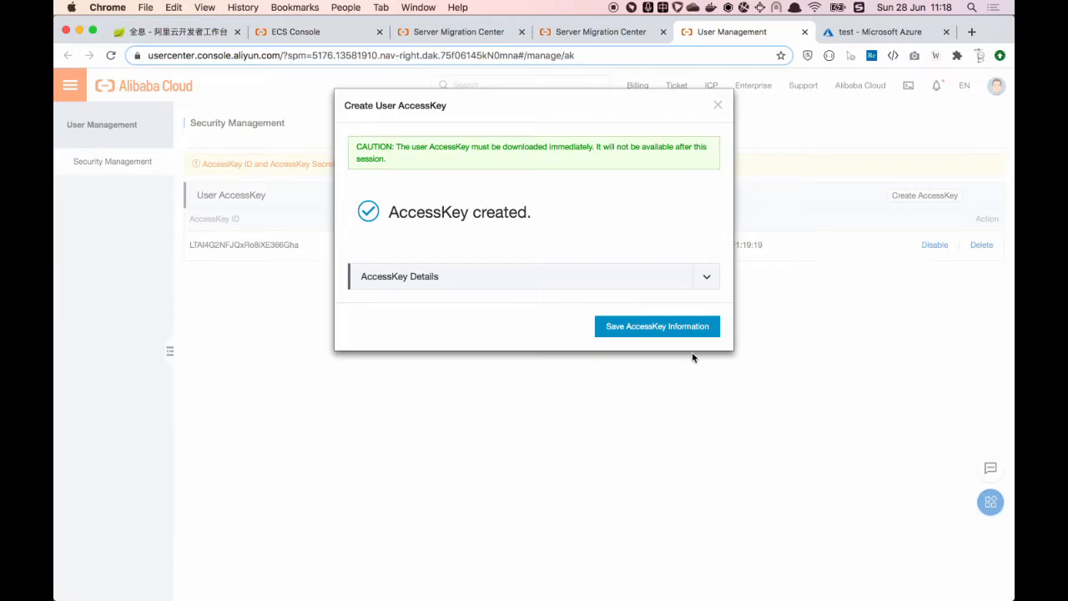
left_click(718, 107)
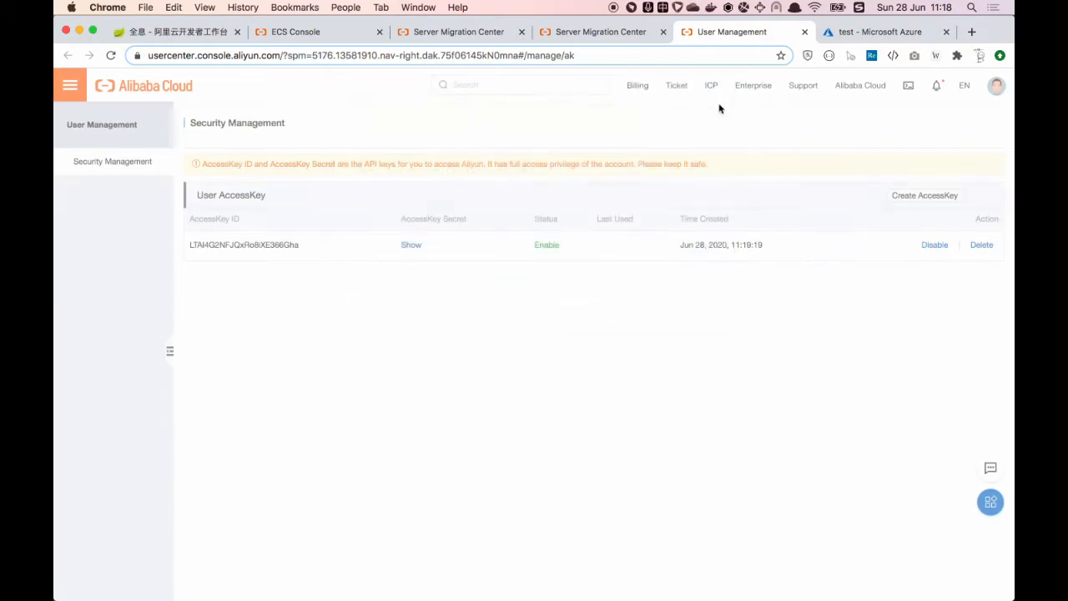
double_click(258, 241)
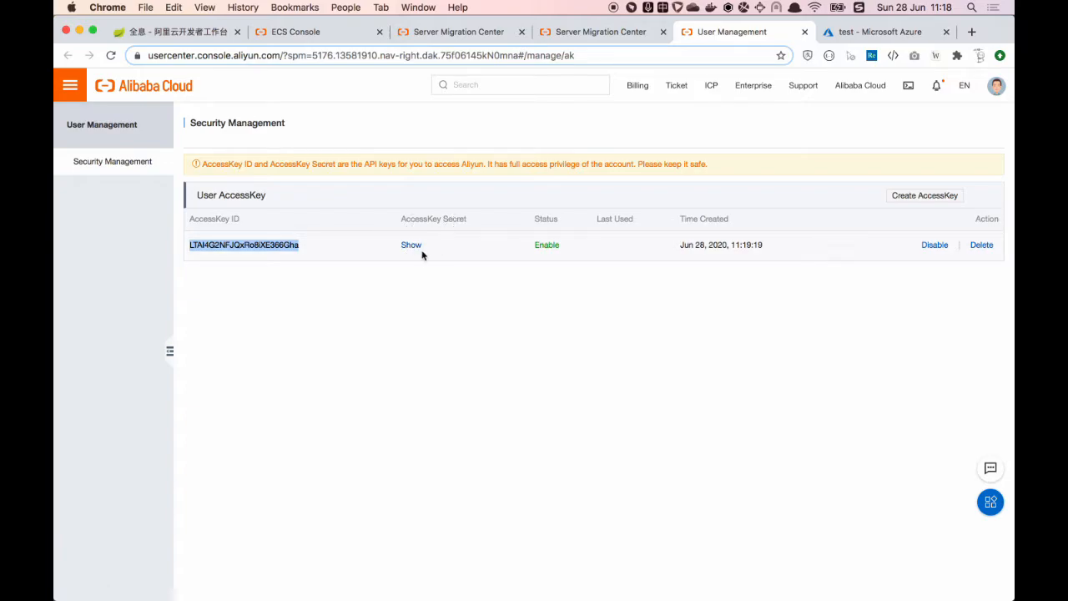
left_click(447, 292)
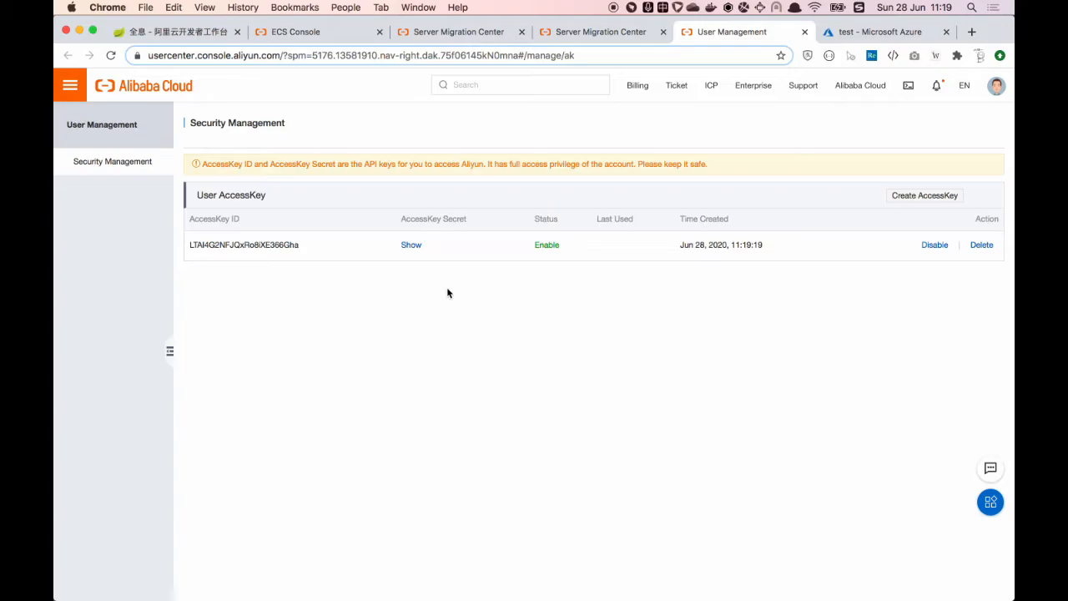
left_click(847, 38)
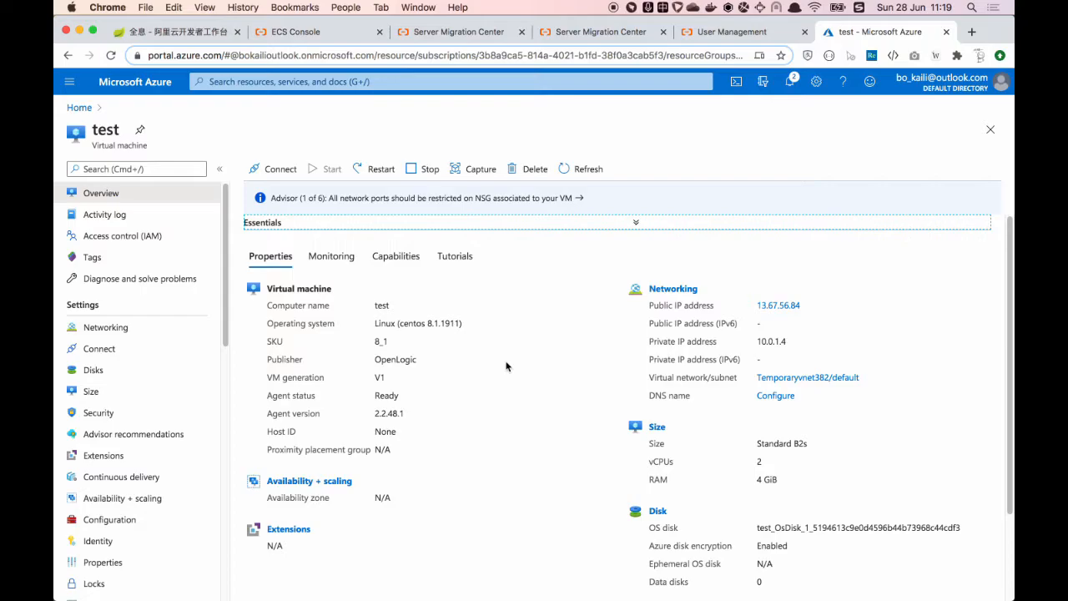
scroll(506, 365, "down", 3)
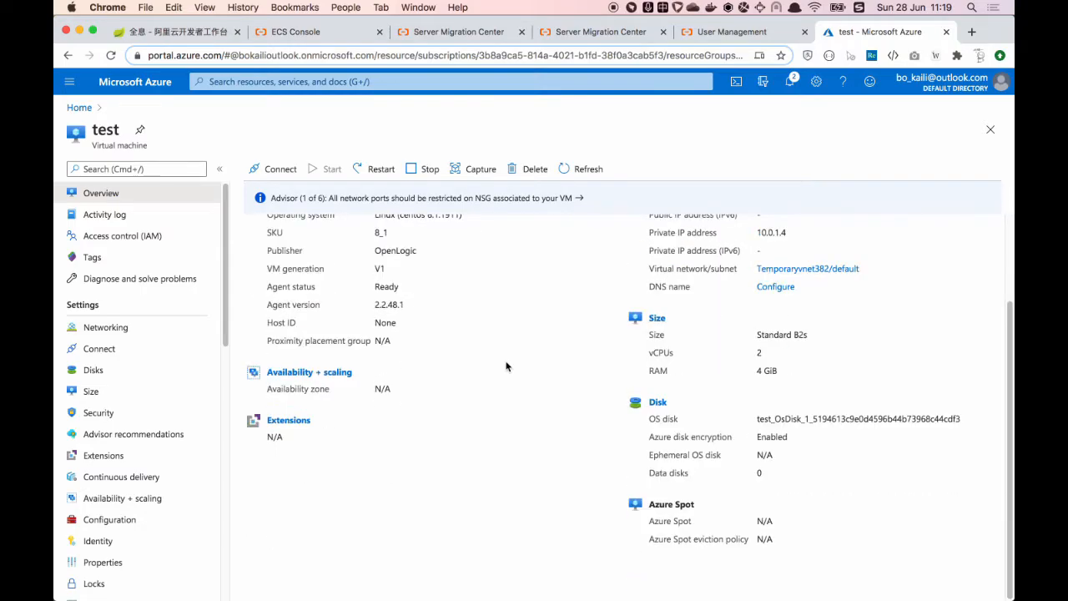
scroll(538, 343, "up", 3)
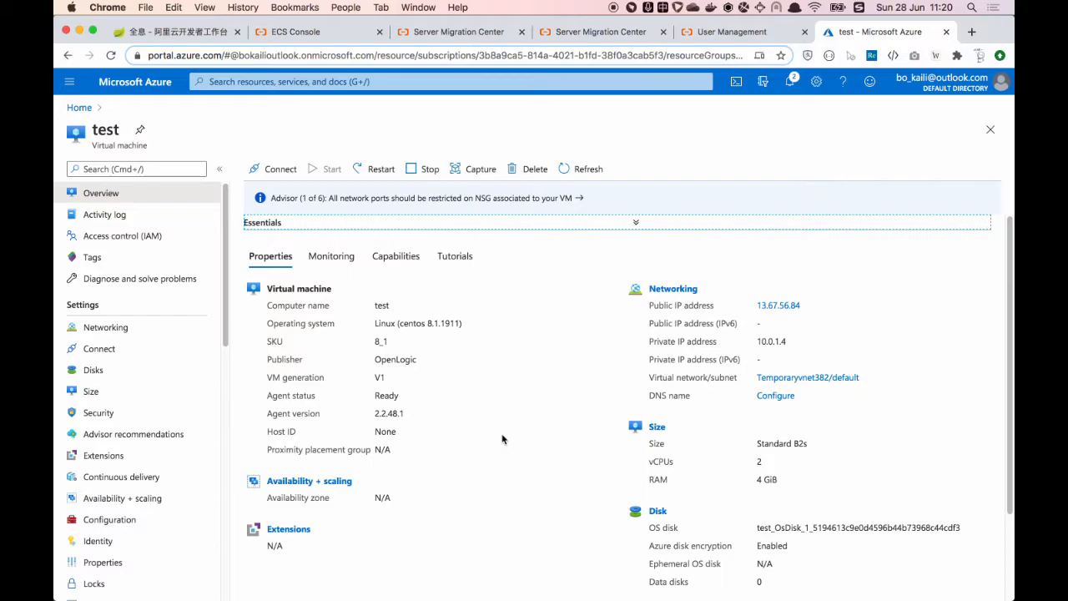
scroll(502, 439, "down", 3)
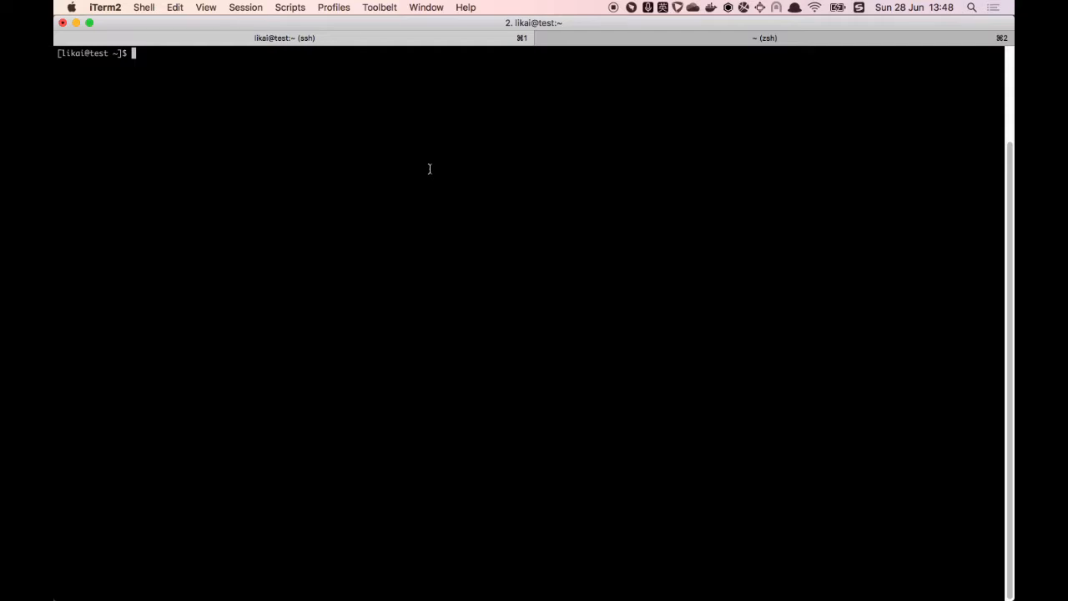
Step: Run mkdir vm_migration and cd into the new vm_migration directory
type("mkdir vm_migration")
key("Return")
type("cd vm_mig")
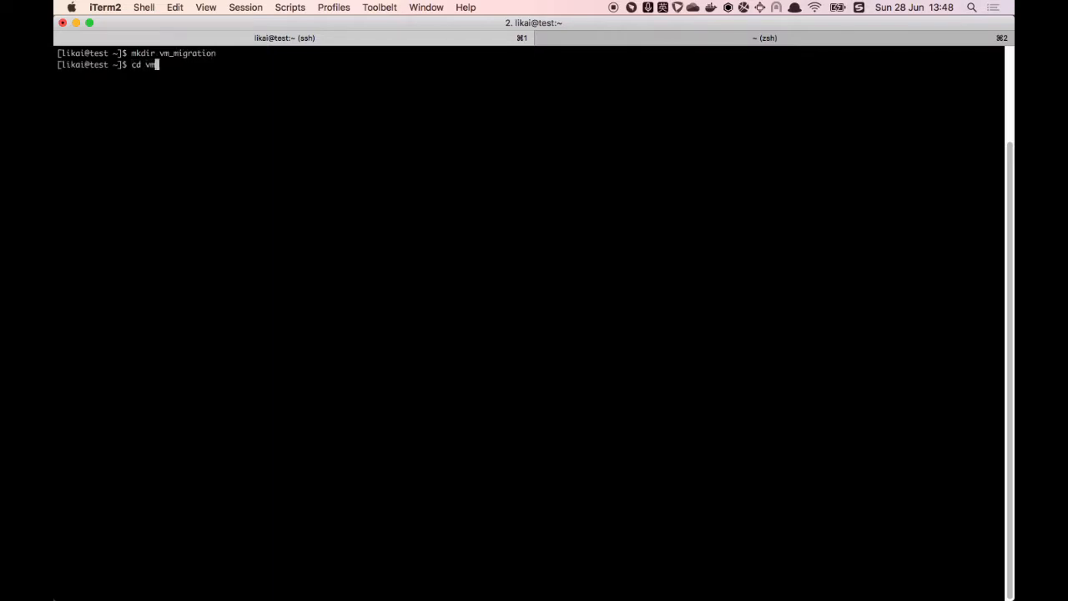
key("Tab")
key("Return")
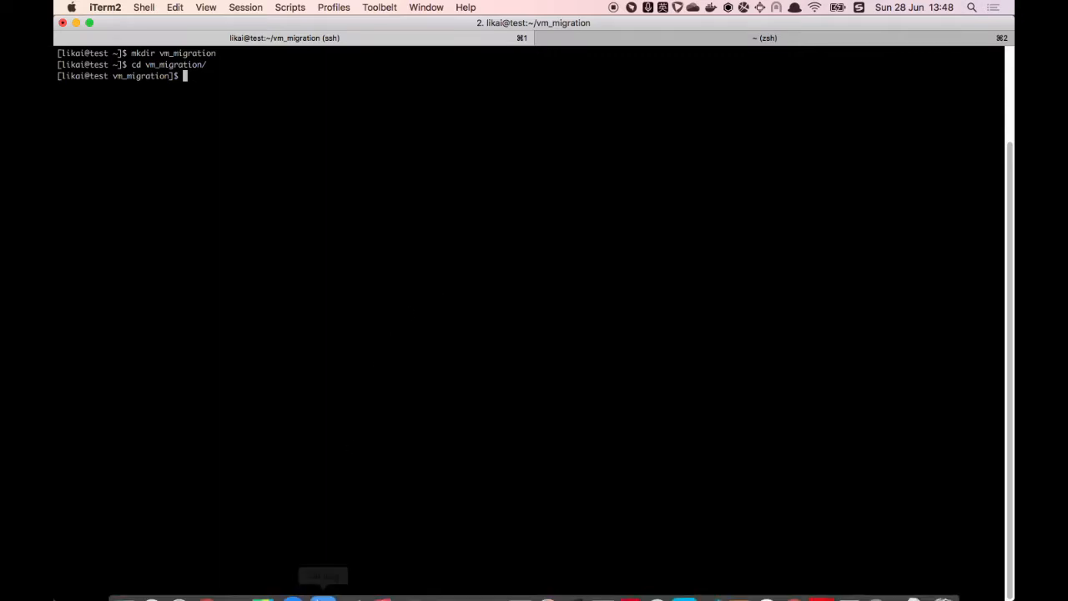
Step: Copy the Download Latest SMC Client link address in Chrome and return to iTerm2
left_click(212, 576)
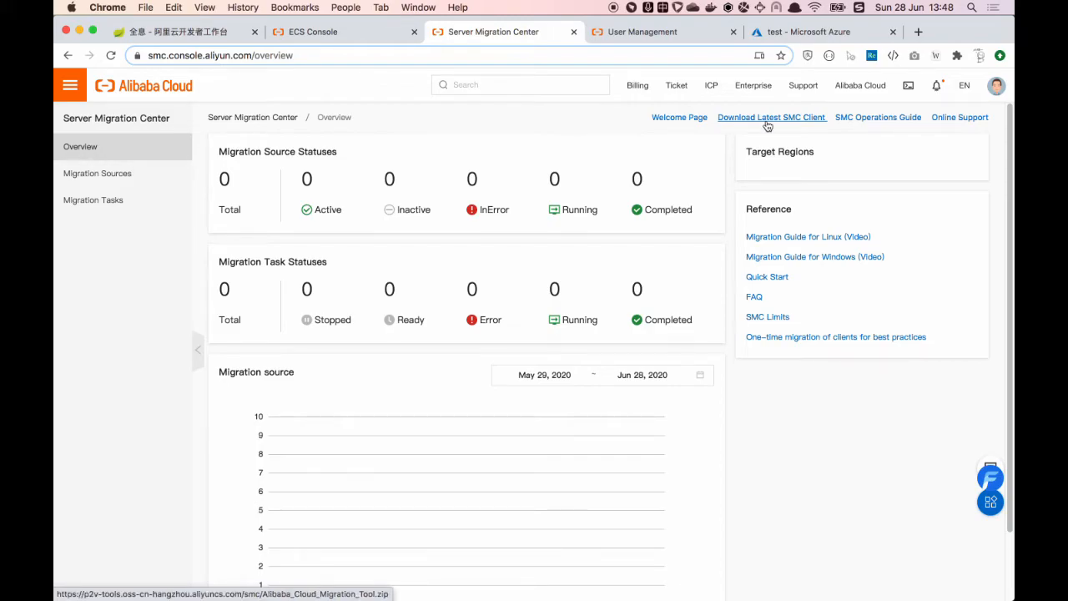
right_click(795, 121)
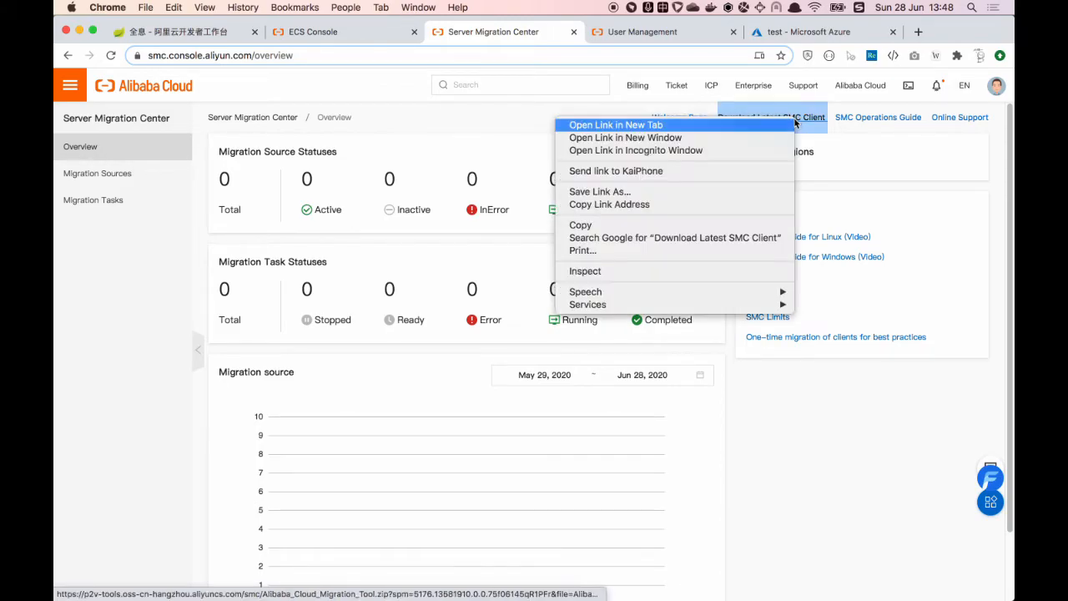
left_click(646, 205)
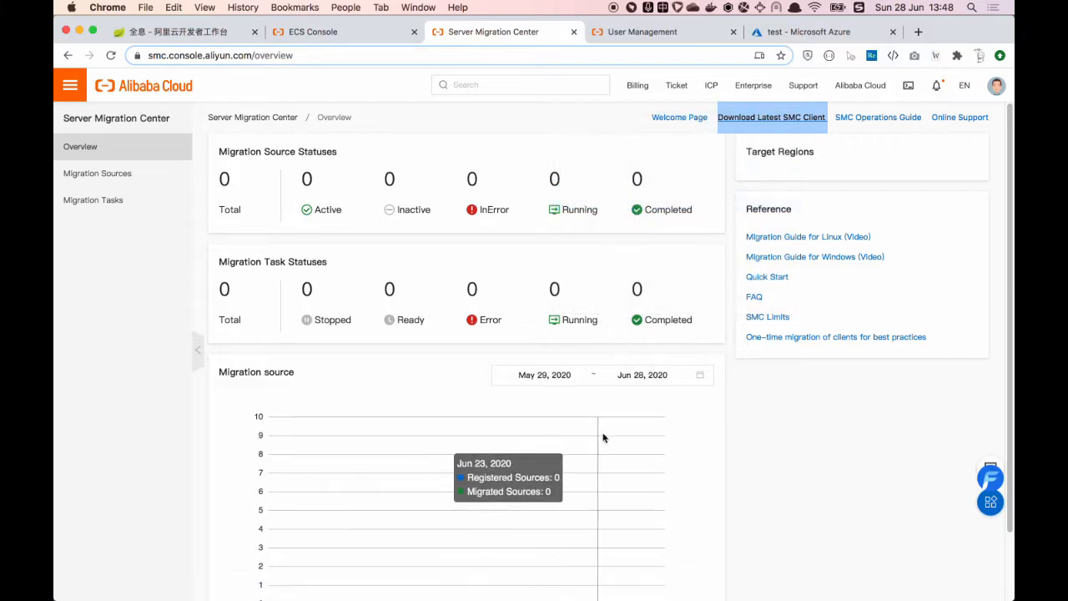
key("super+Tab")
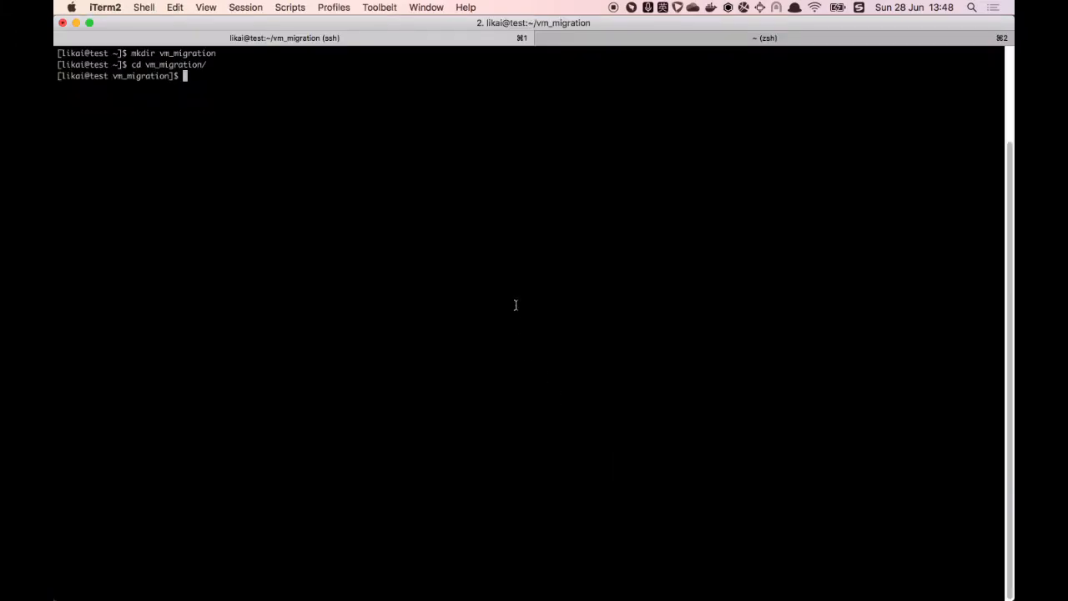
Step: wget the SMC client URL trimmed to .zip, then ls to confirm Alibaba_Cloud_Migration_Tool.zip
type("wget")
key("super+v")
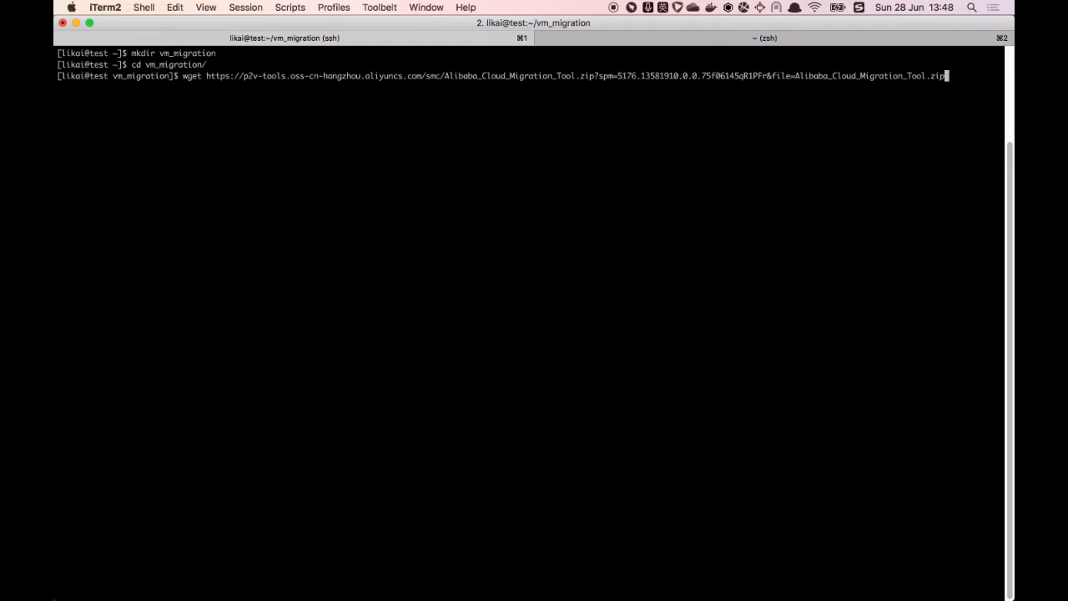
key("BackSpace")
key("BackSpace")
key("BackSpace")
key("BackSpace")
key("BackSpace")
key("BackSpace")
key("BackSpace")
key("BackSpace")
key("BackSpace")
key("BackSpace")
key("BackSpace")
key("BackSpace")
key("BackSpace")
key("BackSpace")
key("BackSpace")
key("BackSpace")
key("BackSpace")
key("BackSpace")
key("BackSpace")
key("BackSpace")
key("BackSpace")
key("BackSpace")
key("BackSpace")
key("BackSpace")
key("BackSpace")
key("BackSpace")
key("BackSpace")
key("BackSpace")
key("BackSpace")
key("BackSpace")
key("BackSpace")
key("BackSpace")
key("BackSpace")
key("BackSpace")
key("BackSpace")
key("BackSpace")
key("BackSpace")
key("BackSpace")
key("BackSpace")
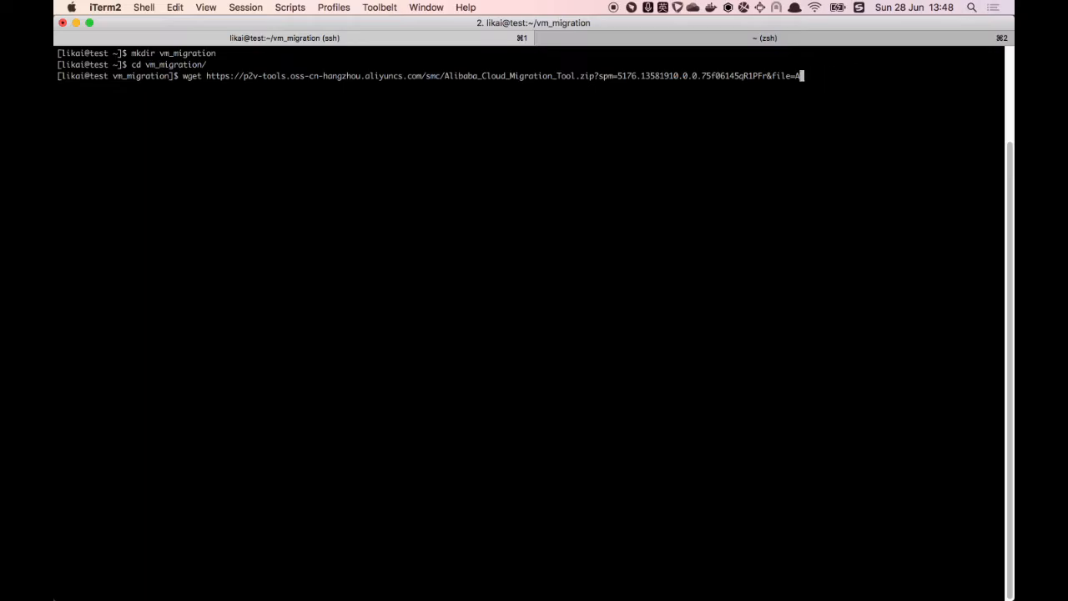
key("BackSpace")
key("BackSpace")
key("BackSpace")
key("BackSpace")
key("BackSpace")
key("BackSpace")
key("BackSpace")
key("BackSpace")
key("BackSpace")
key("BackSpace")
key("BackSpace")
key("BackSpace")
key("BackSpace")
key("BackSpace")
key("BackSpace")
key("BackSpace")
key("BackSpace")
key("BackSpace")
key("BackSpace")
key("BackSpace")
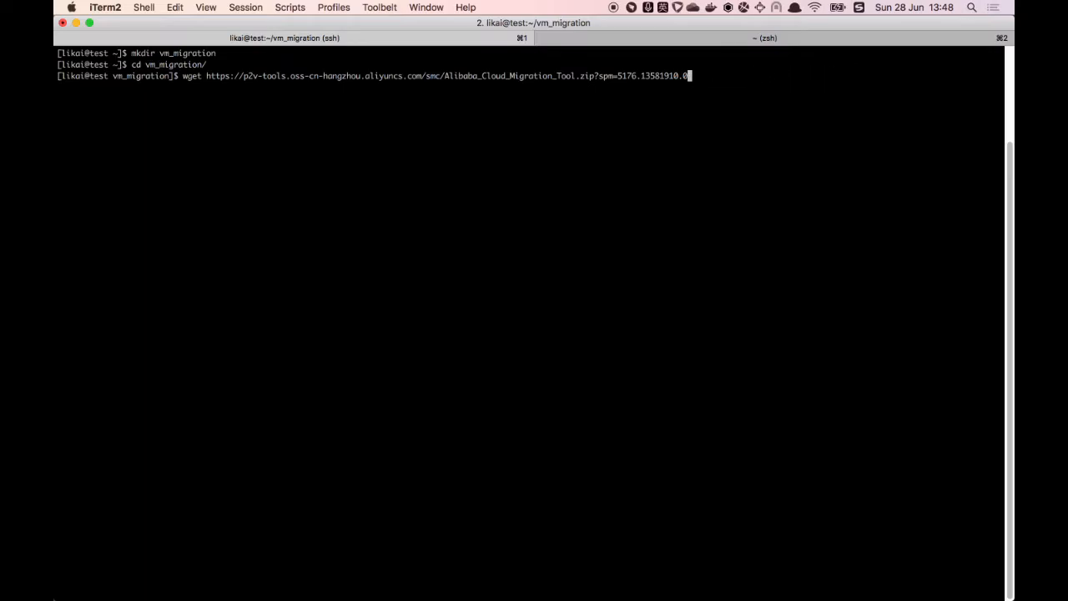
key("BackSpace")
key("BackSpace")
key("BackSpace")
key("BackSpace")
key("BackSpace")
key("BackSpace")
key("BackSpace")
key("BackSpace")
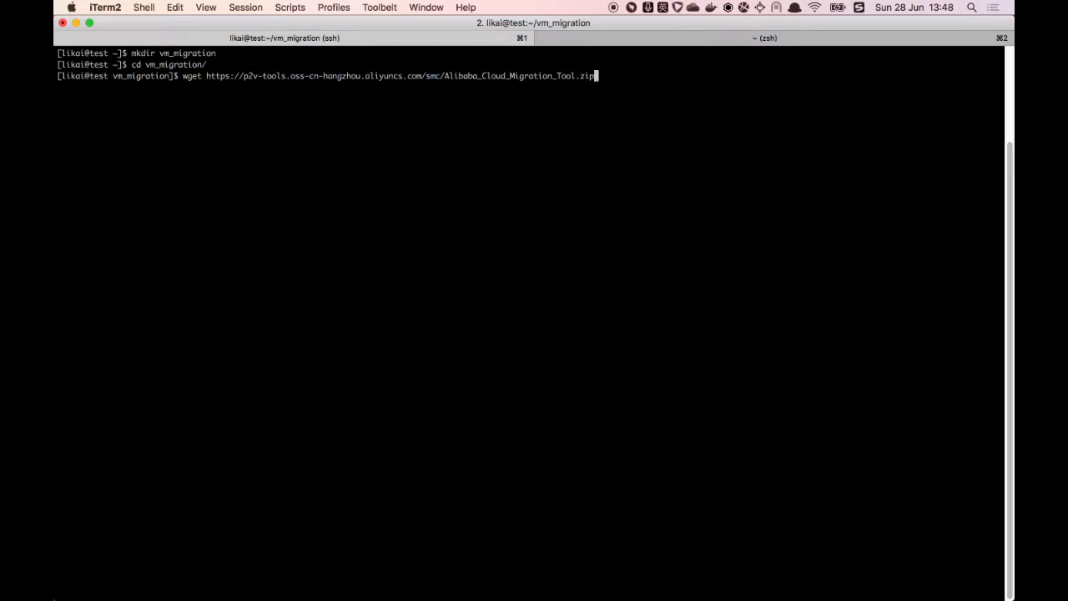
key("Return")
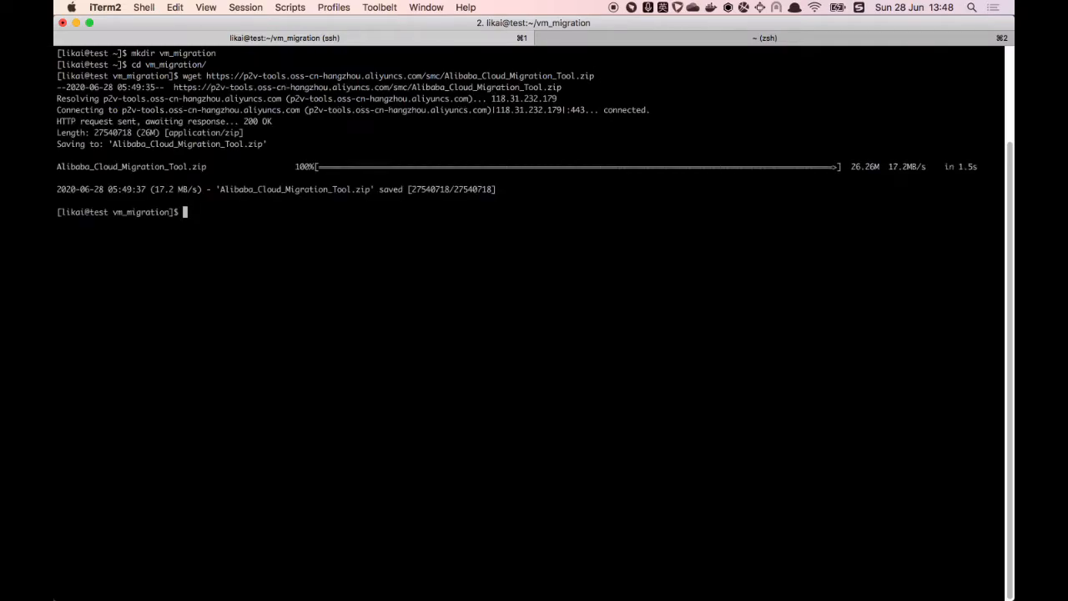
type("ls")
key("Return")
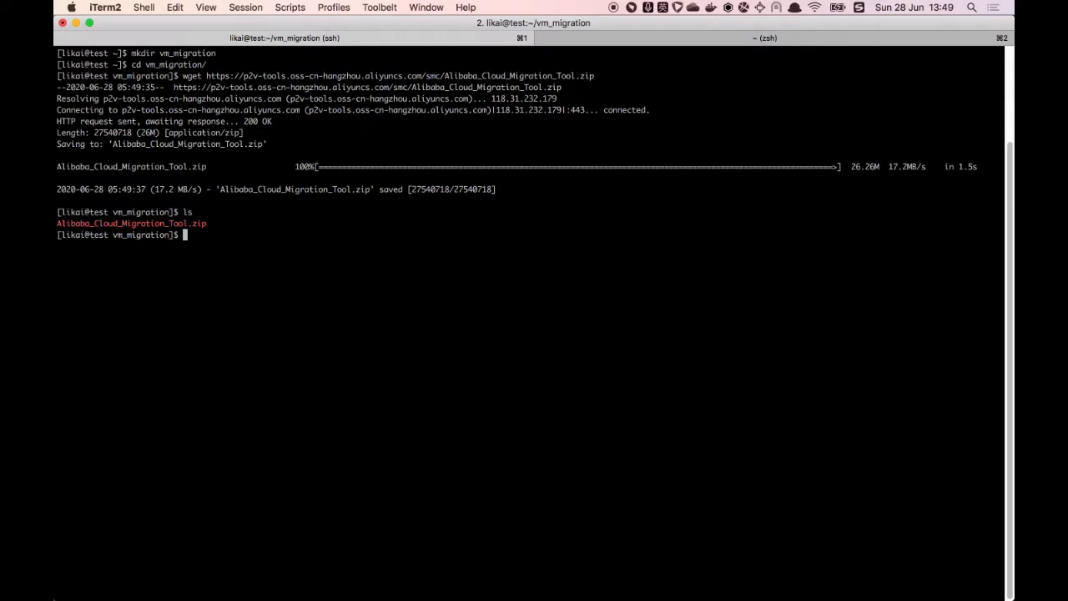
Step: Run sudo yum install unzip, which reports unzip-6.0-43.el8 already installed
type("sudo insta")
key("BackSpace")
key("BackSpace")
key("BackSpace")
key("BackSpace")
key("BackSpace")
type("yum install unzip")
key("Return")
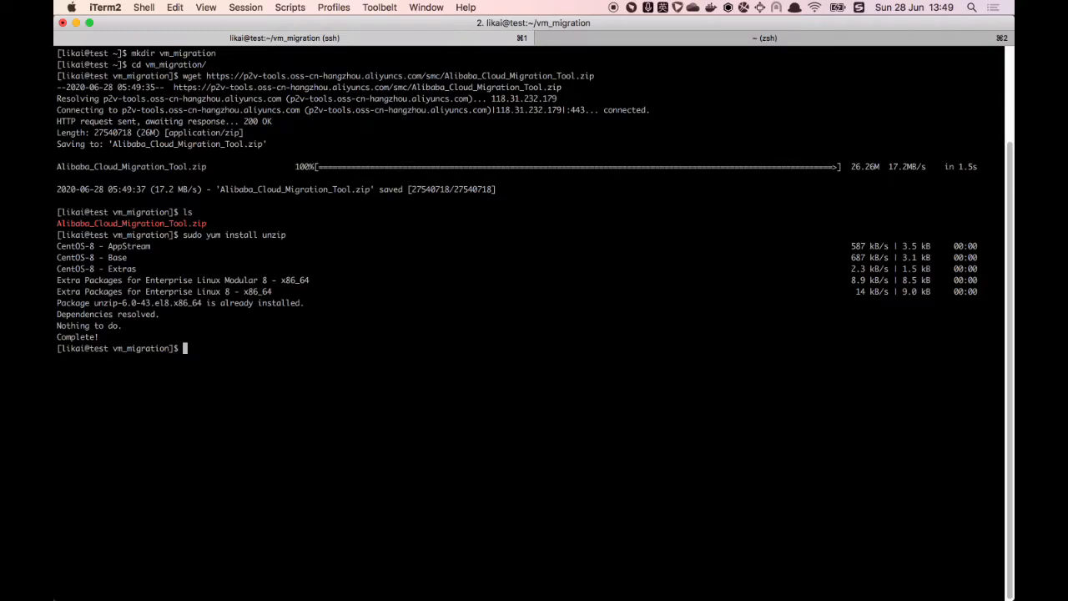
Step: Type the mkdir migration_client command at the shell prompt
type("mkdir l")
type("i")
key("BackSpace")
key("BackSpace")
type("migration_client")
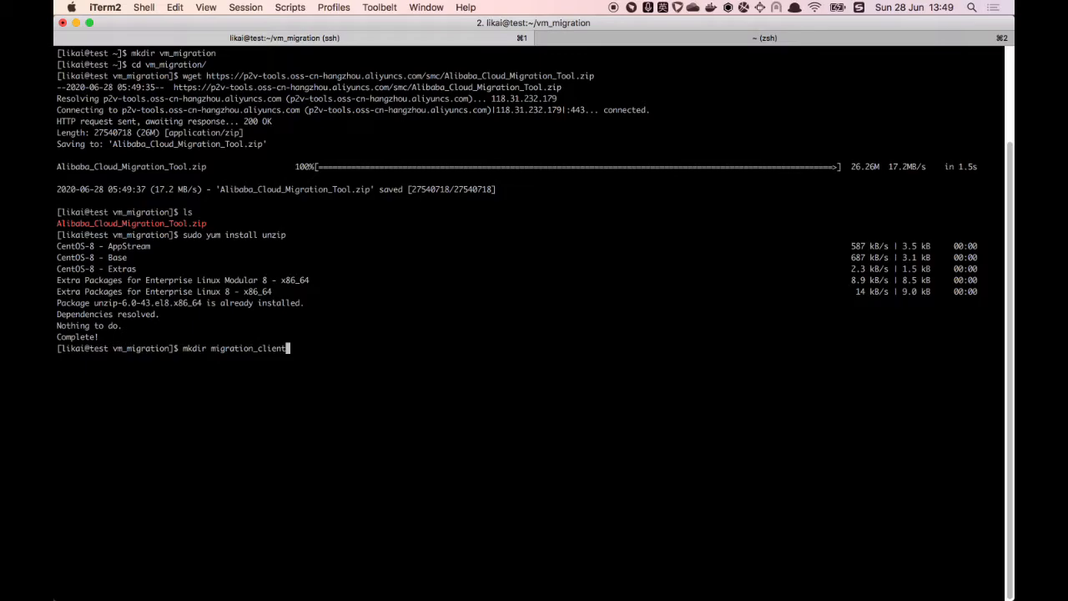
Step: Create migration_client and unzip Alibaba_Cloud_Migration_Tool.zip into it with -d
key("Return")
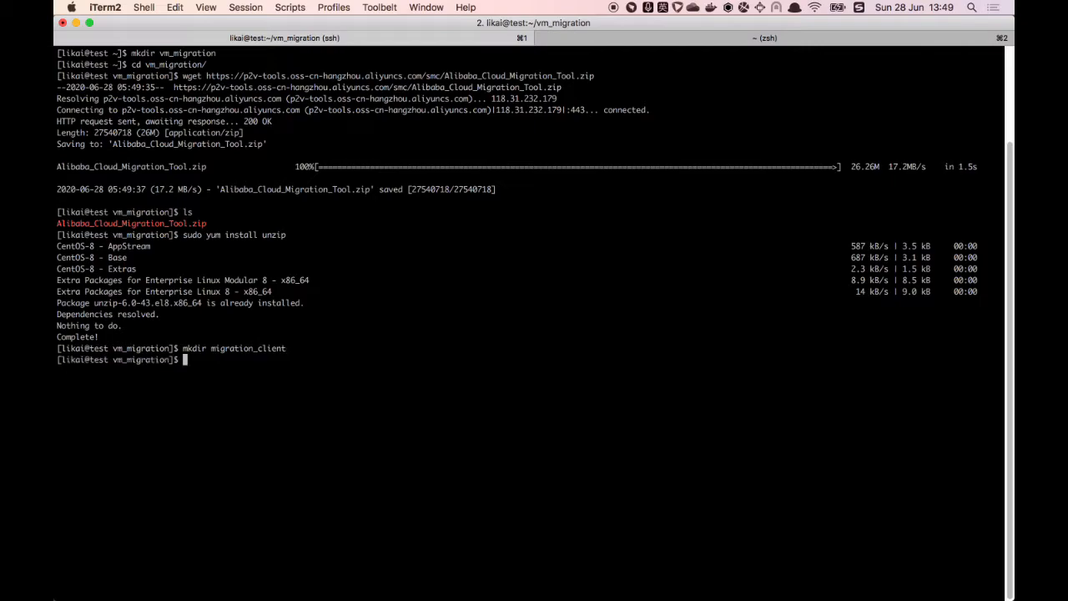
type("unzip A")
key("Tab")
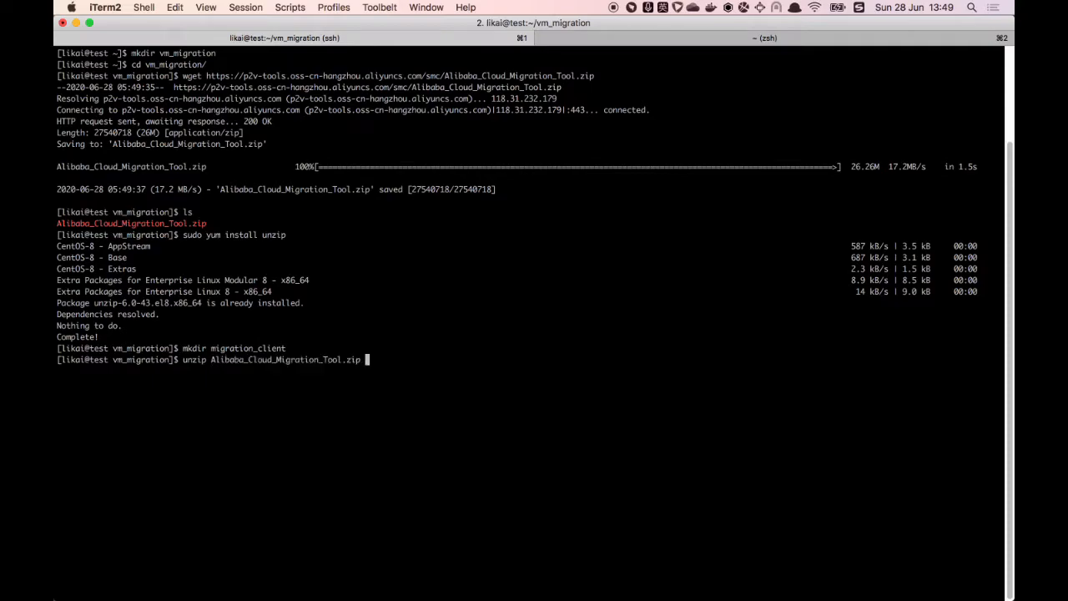
type("-d migr")
key("Tab")
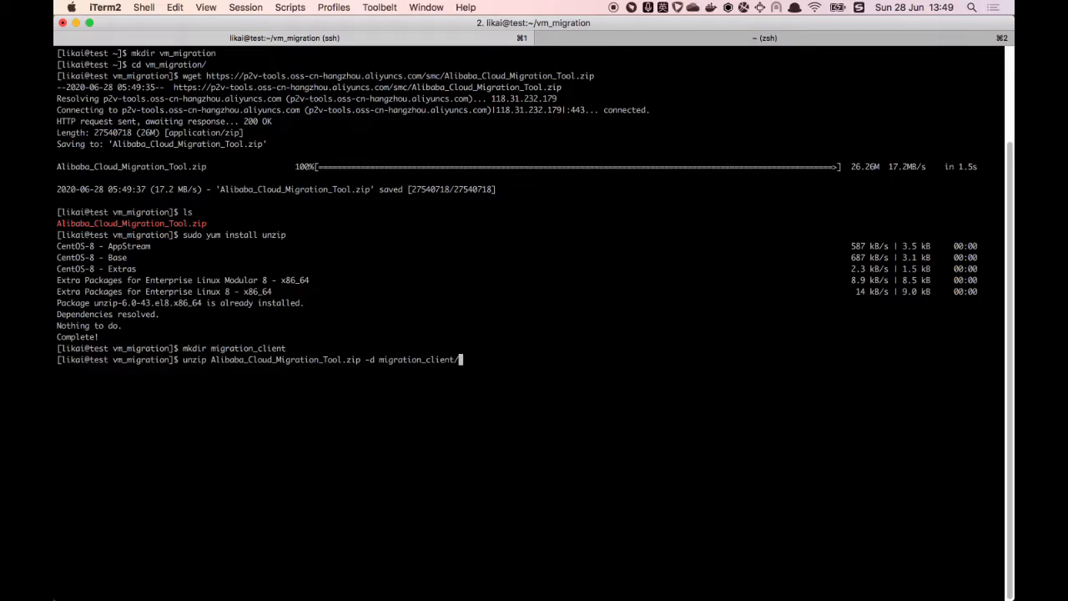
key("Return")
Step: Enter migration_client and list Release Note.txt and the four go2aliyun_client2.3.0 zips
type("cd migr")
key("Tab")
key("Return")
type("ls")
key("Return")
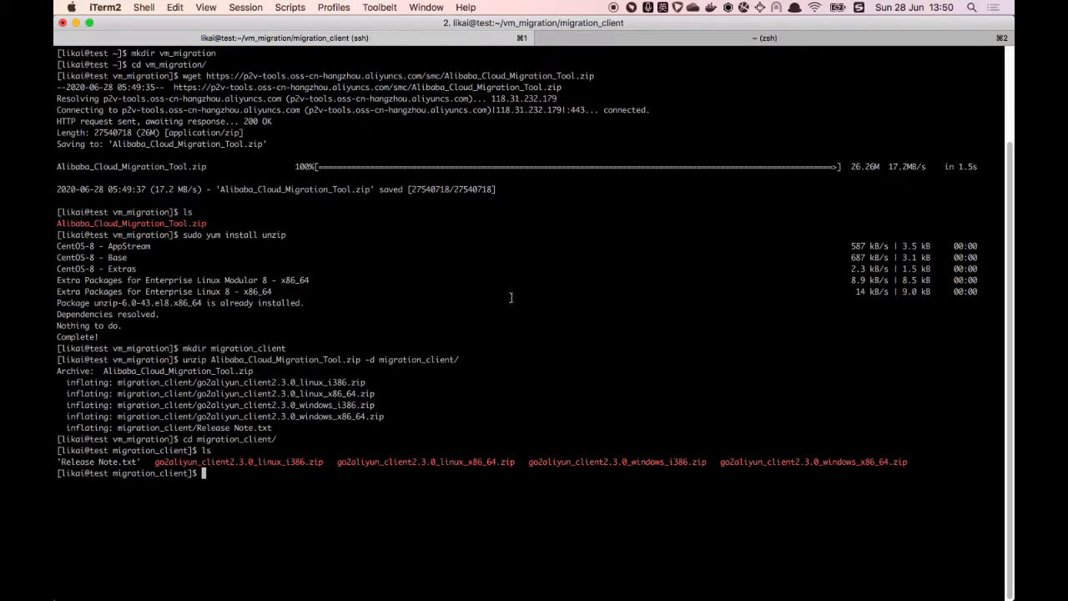
Step: Create a new client directory inside migration_client with mkdir client
double_click(457, 461)
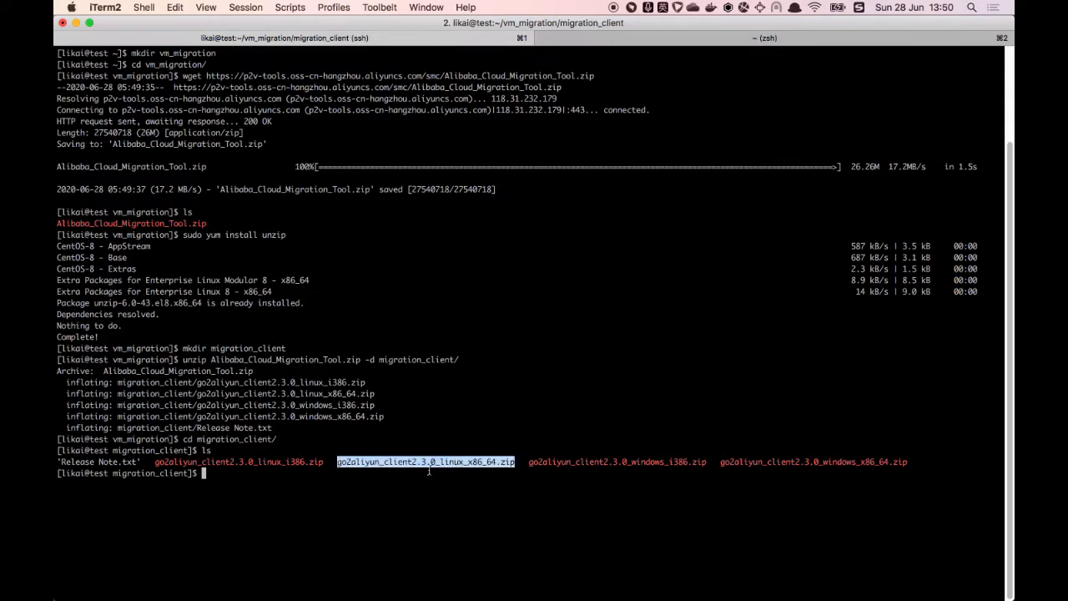
left_click(475, 472)
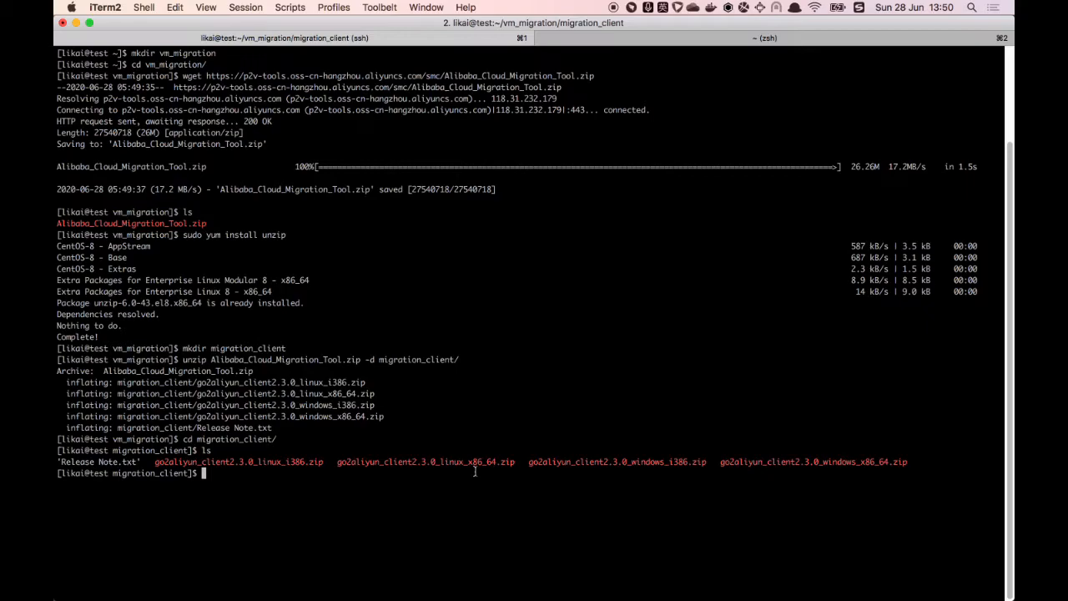
type("mkdir client")
key("Return")
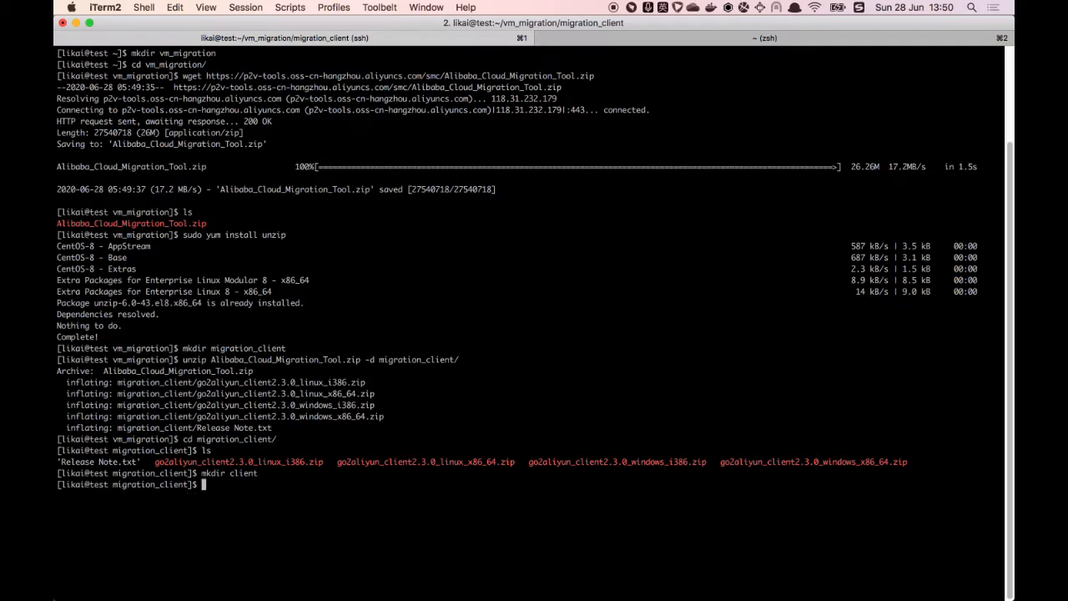
Step: Unzip go2aliyun_client2.3.0_linux_x86_64.zip into the client folder
type("unzip go2")
key("Tab")
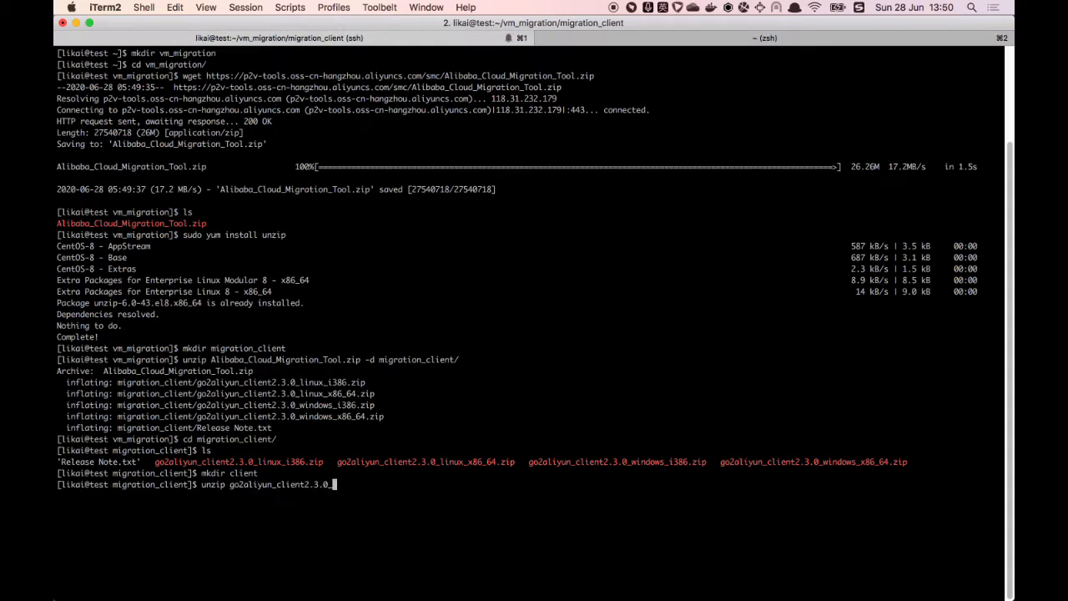
type("l")
key("Tab")
type("x")
key("Tab")
type("-d client")
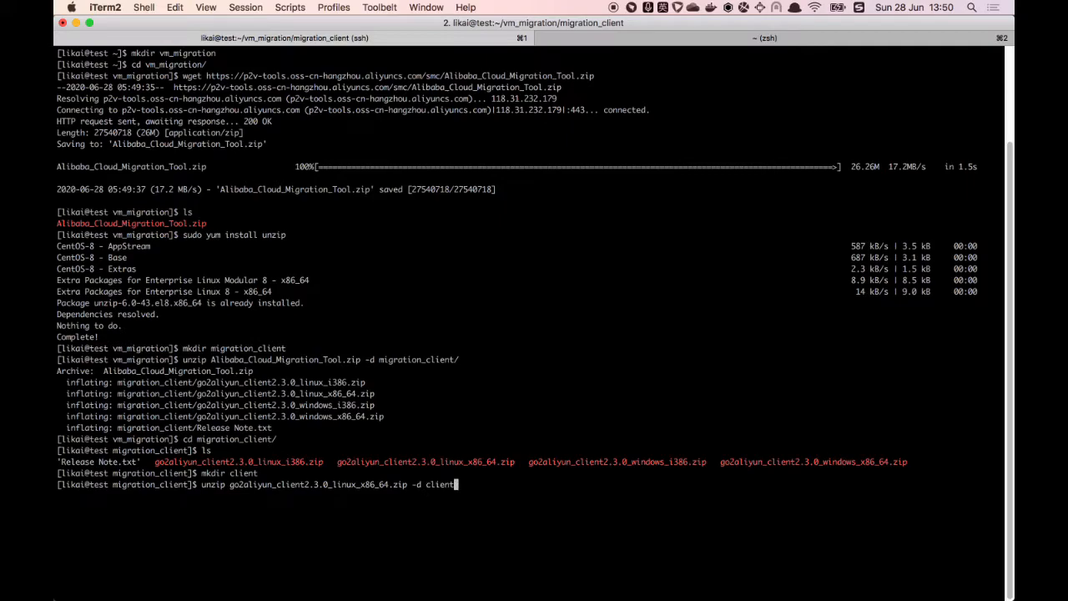
key("Return")
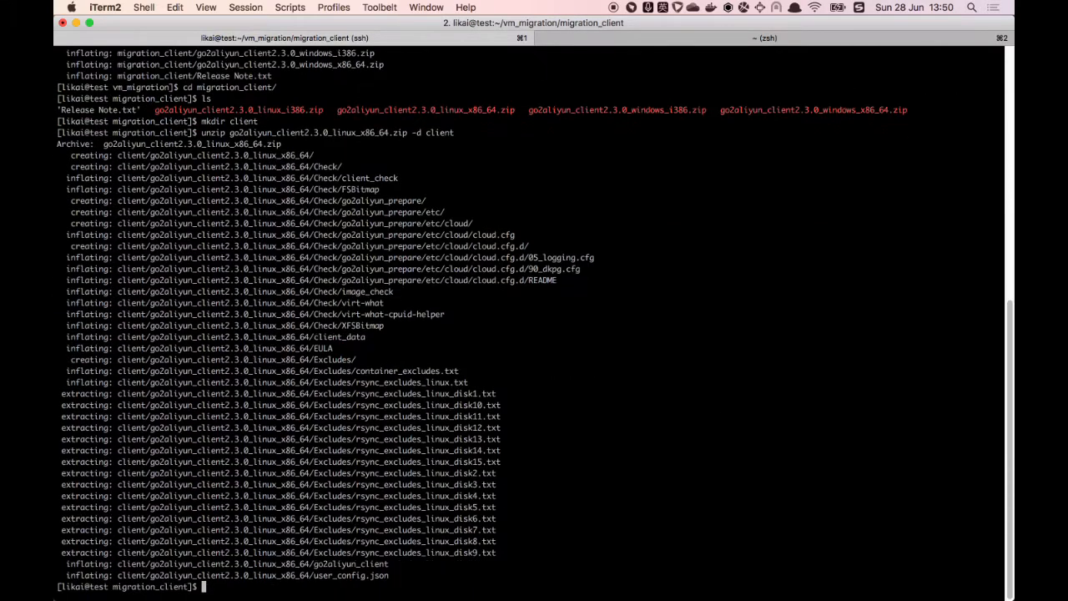
Step: Move into client/go2aliyun_client2.3.0_linux_x86_64 and list the migration client's files
type("cd cl")
key("Tab")
key("Return")
type("ls")
key("Return")
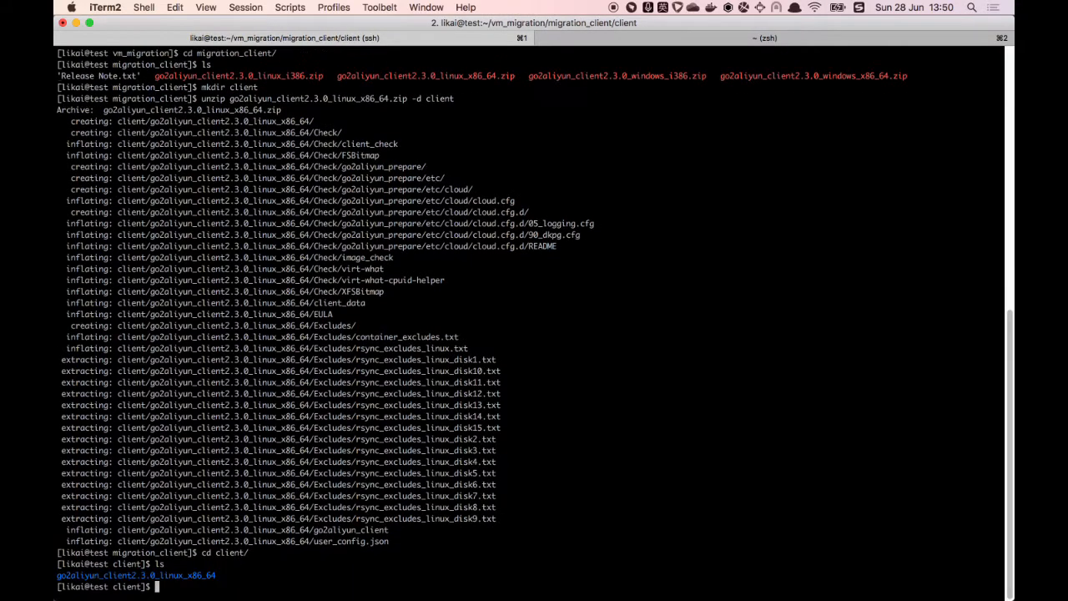
type("cd go")
key("Tab")
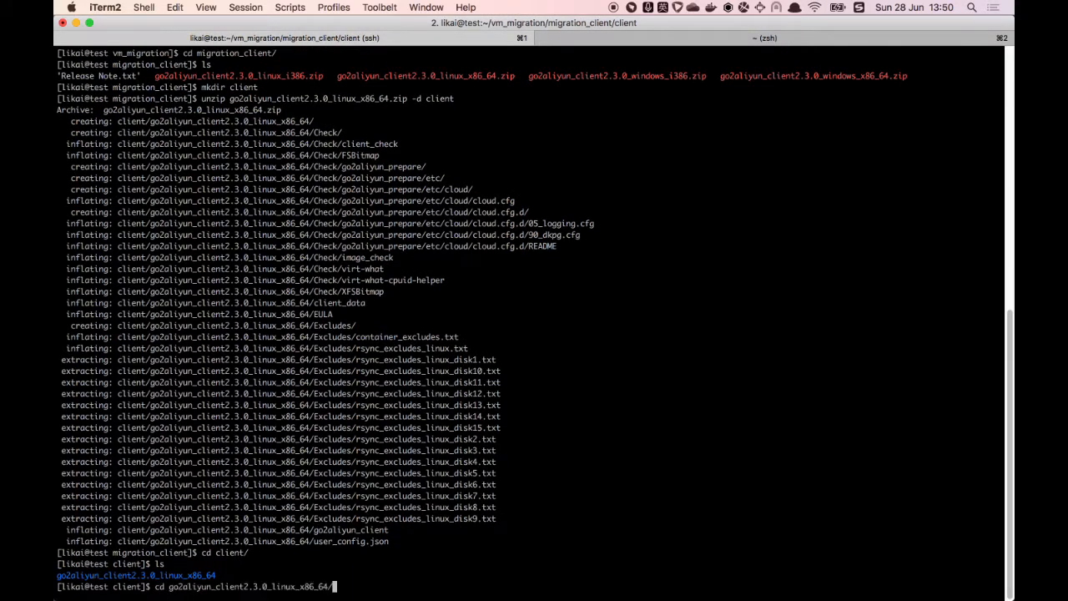
key("Return")
type("ls")
key("Return")
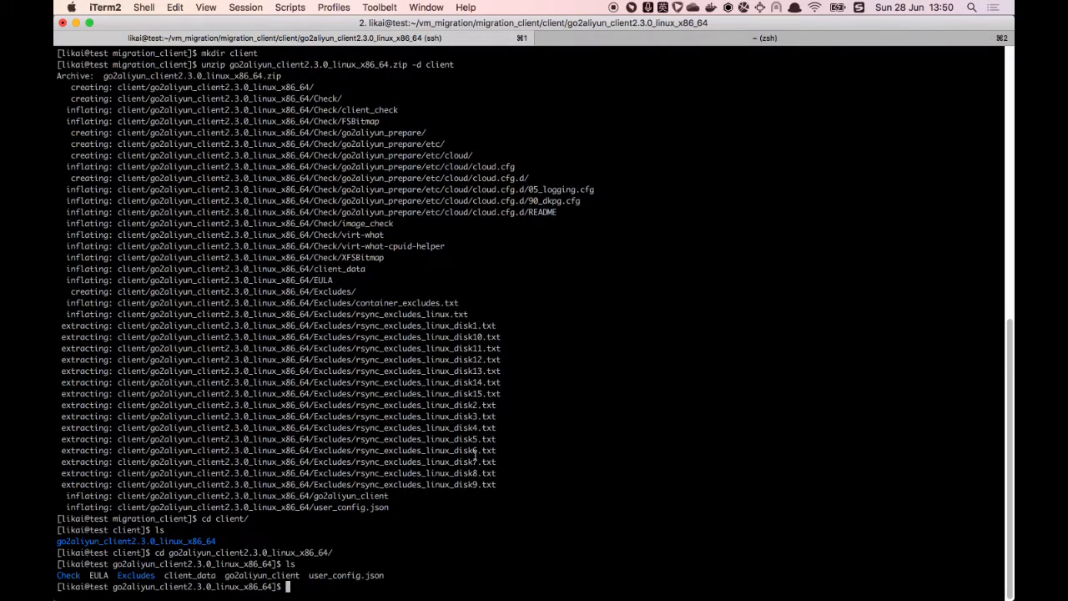
Step: Make go2aliyun_client executable with chmod +x and launch it with sudo
double_click(251, 575)
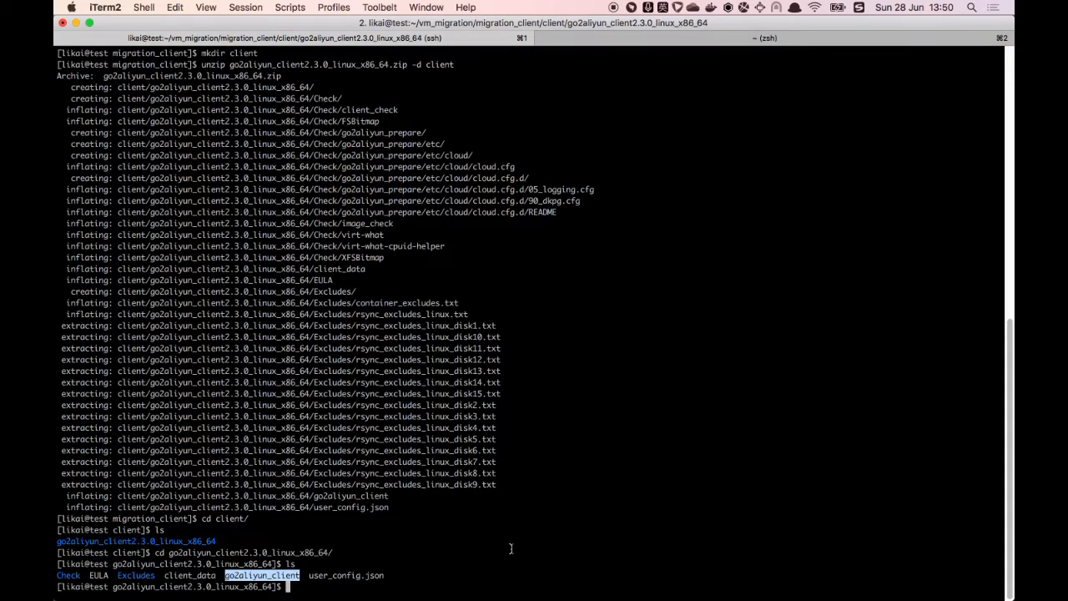
type("chmod")
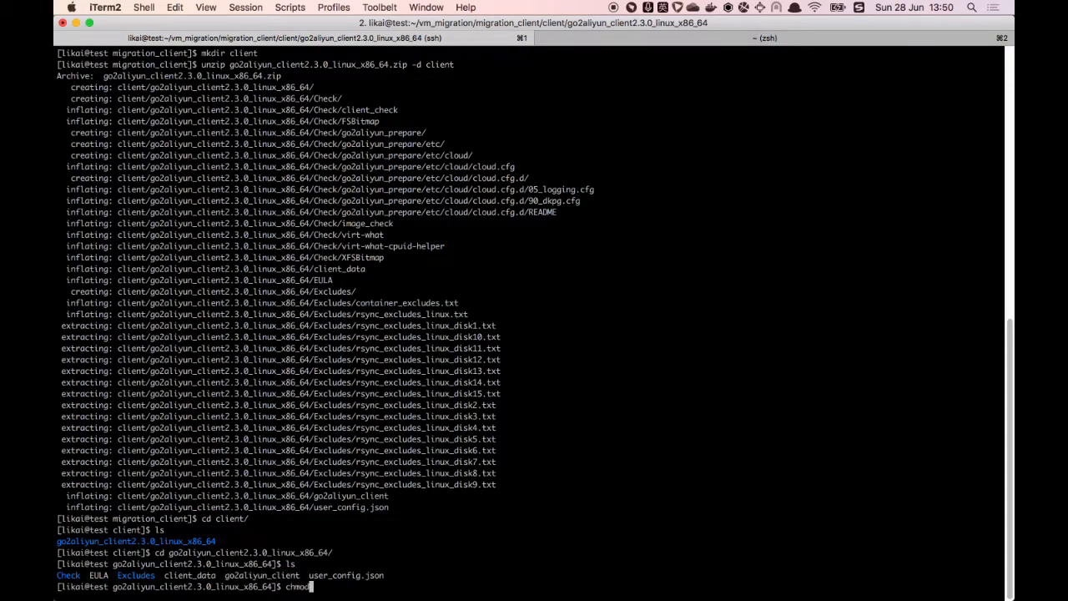
type(" +x go2al")
key("Tab")
key("Return")
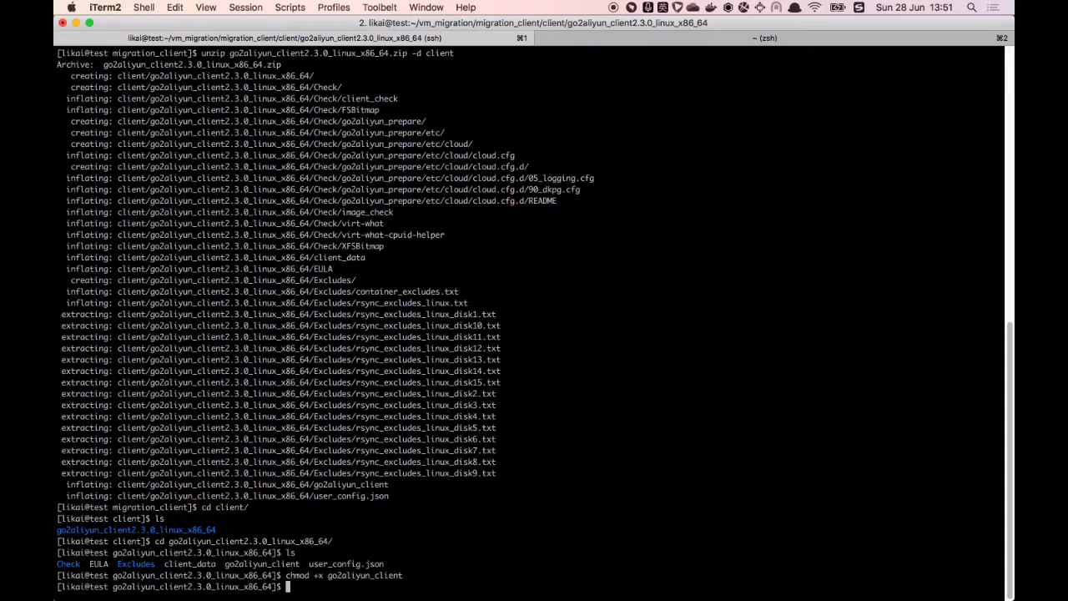
type("sudo ./go")
key("Tab")
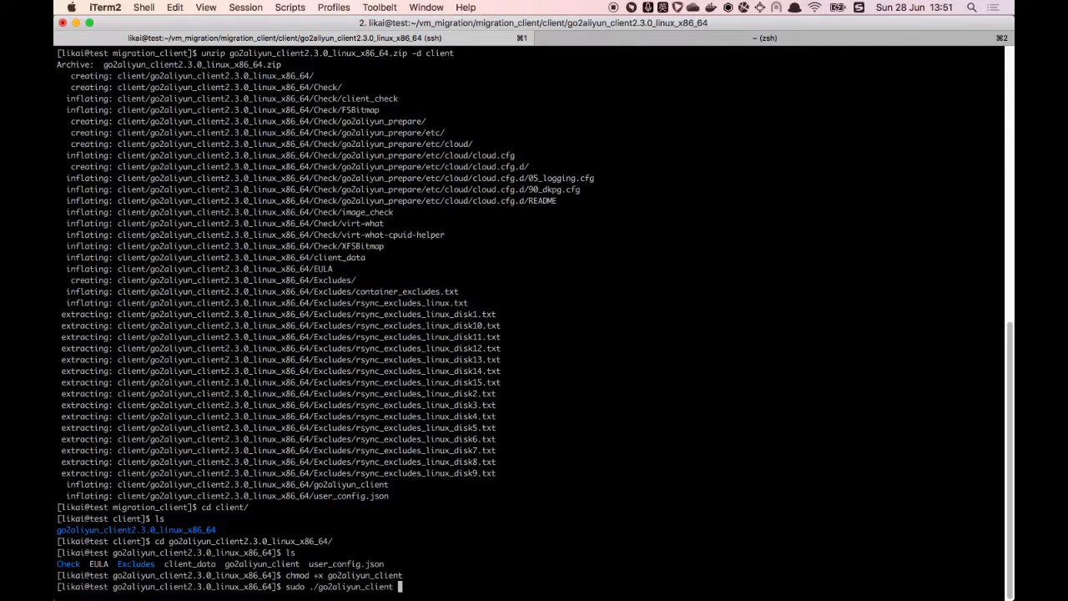
key("Return")
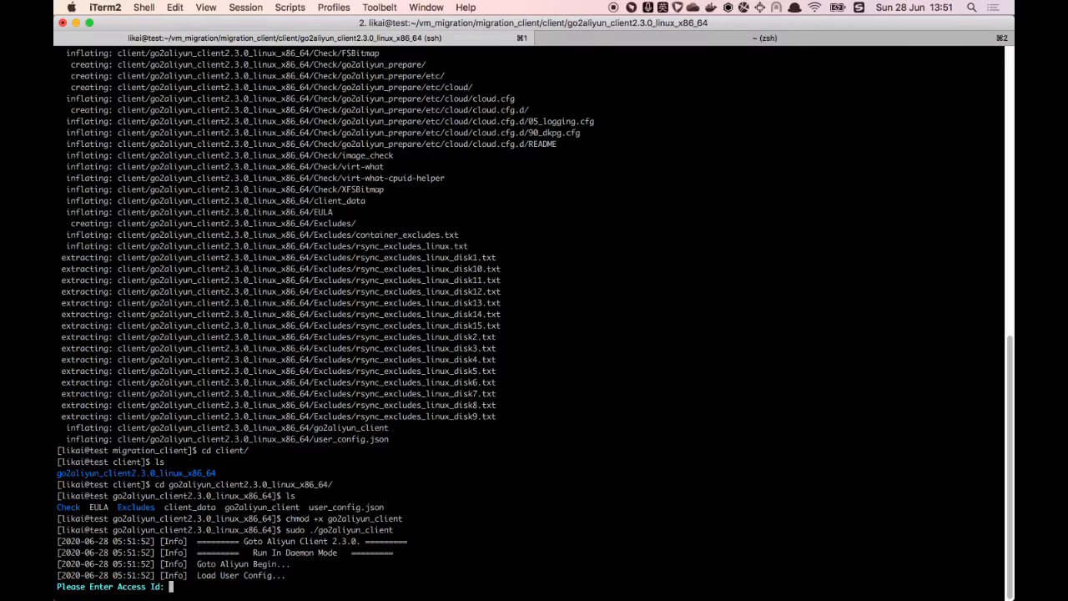
Step: Copy the AccessKey ID from User Management and submit it at the client's Access Id prompt
mouse_move(355, 594)
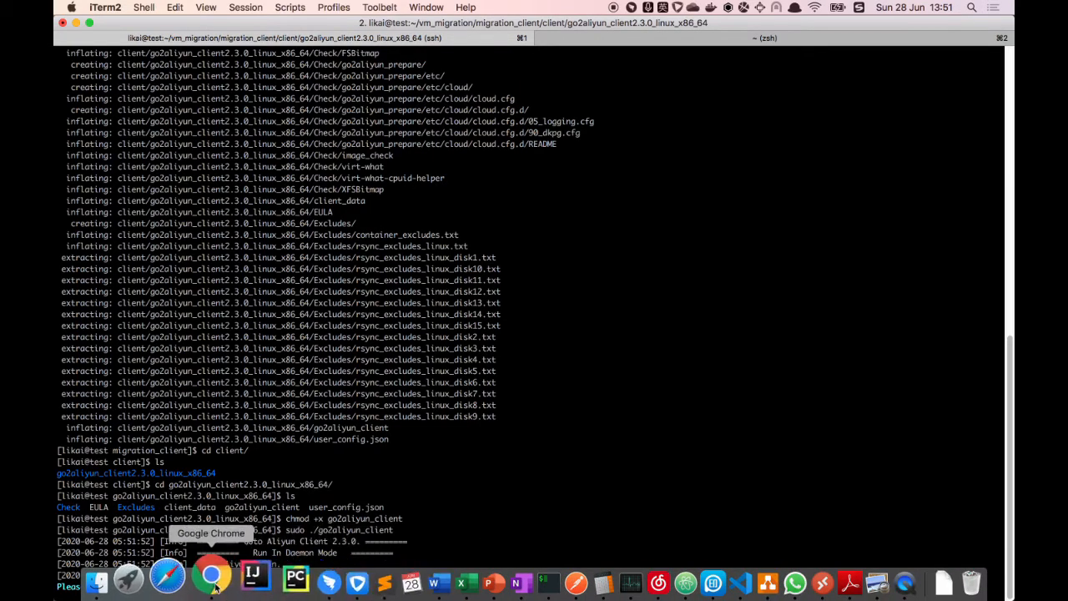
left_click(215, 585)
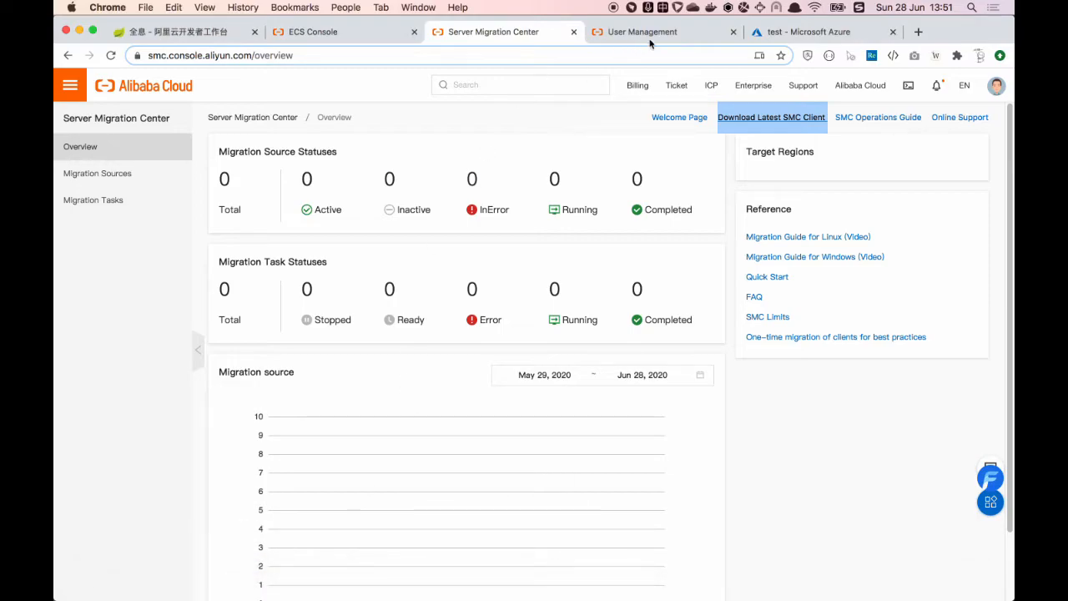
left_click(665, 34)
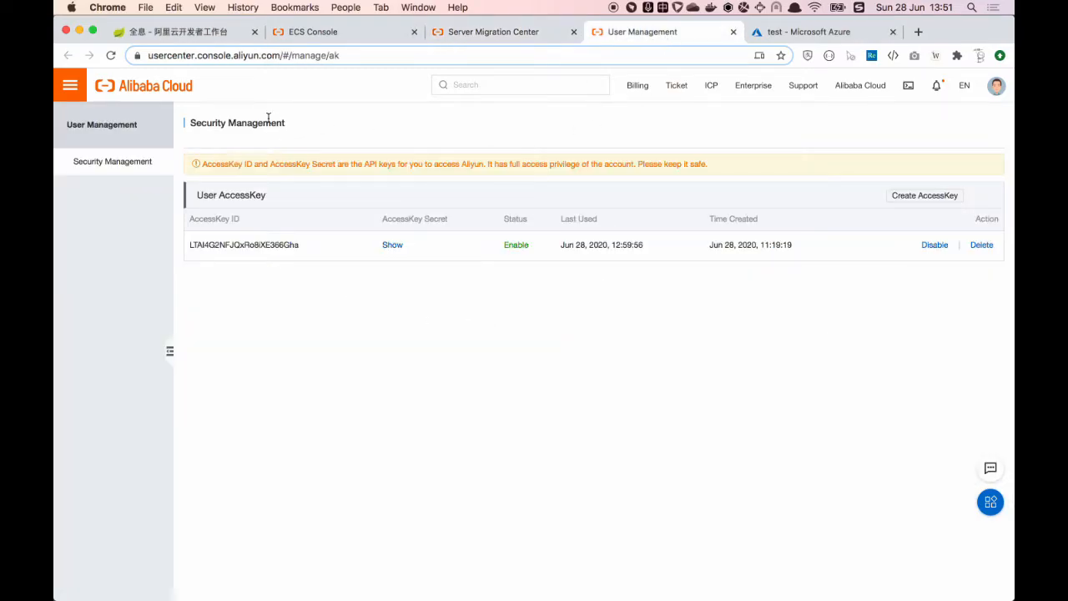
double_click(238, 245)
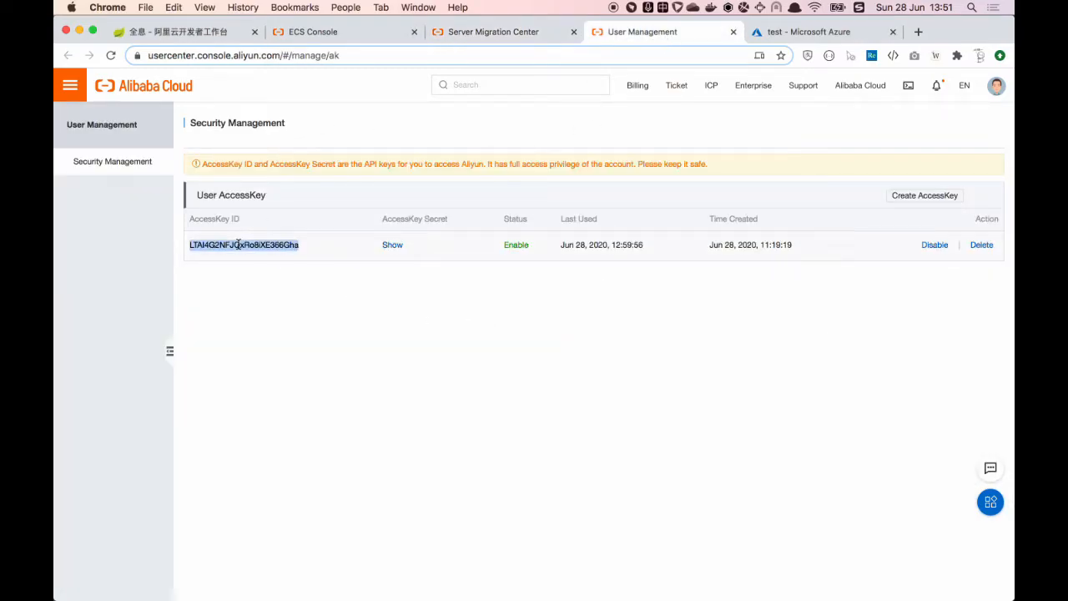
key("super+c")
key("super+Tab")
key("super+v")
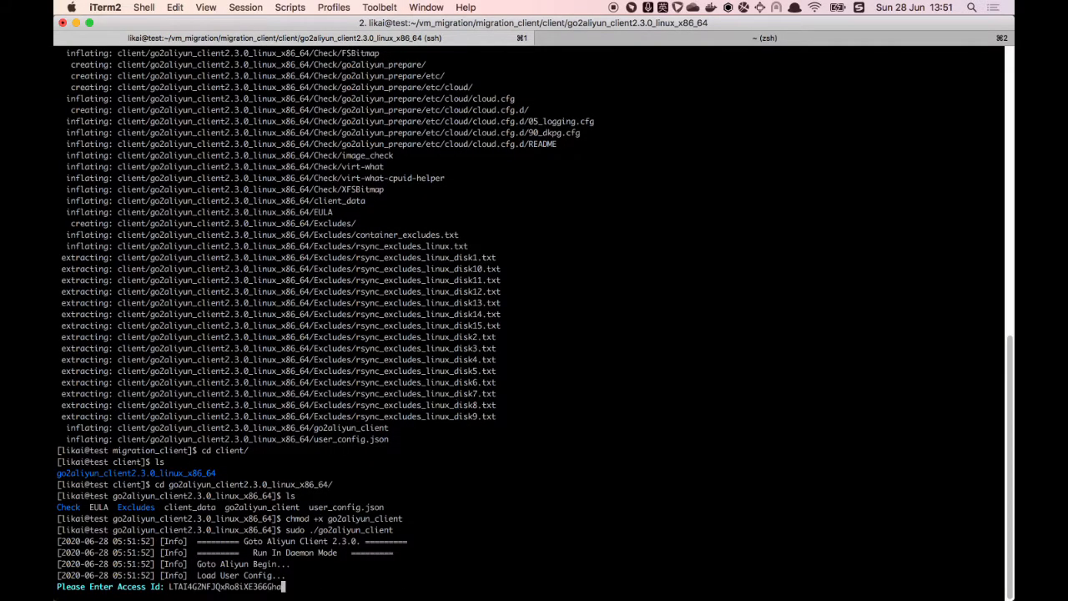
key("Return")
Step: Reveal and copy the AccessKey secret, then paste and submit it in the client
key("super+Tab")
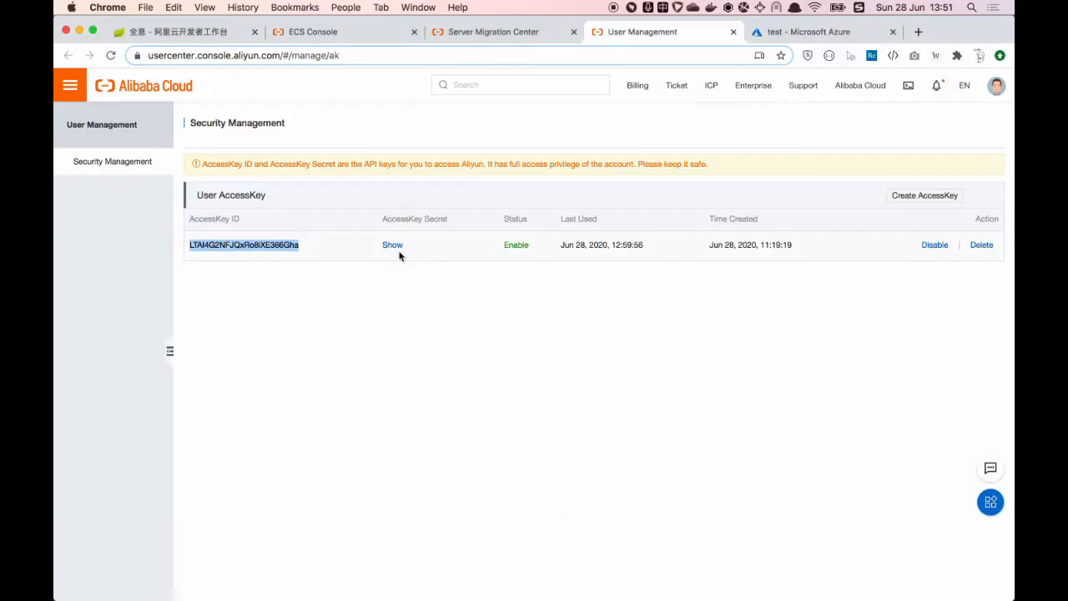
left_click(396, 249)
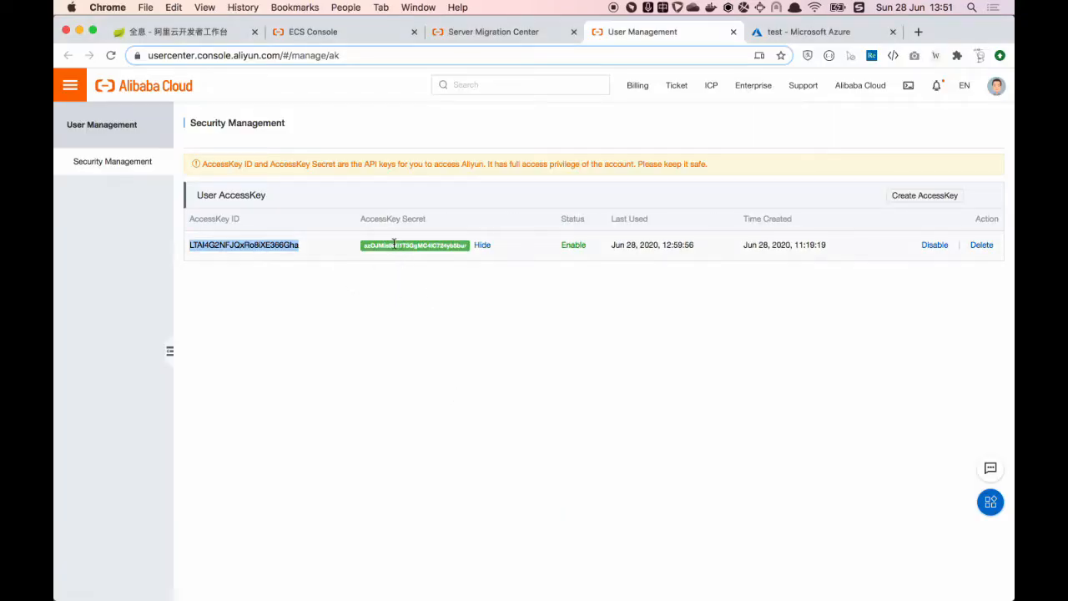
left_click_drag(362, 245, 468, 249)
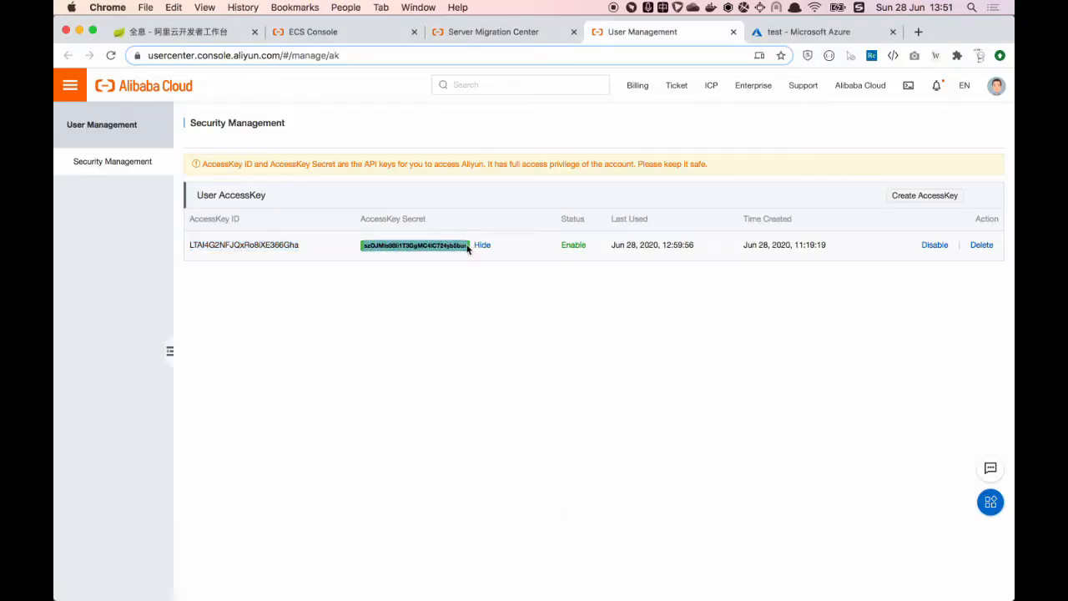
key("super+c")
key("super+Tab")
key("super+v")
key("Return")
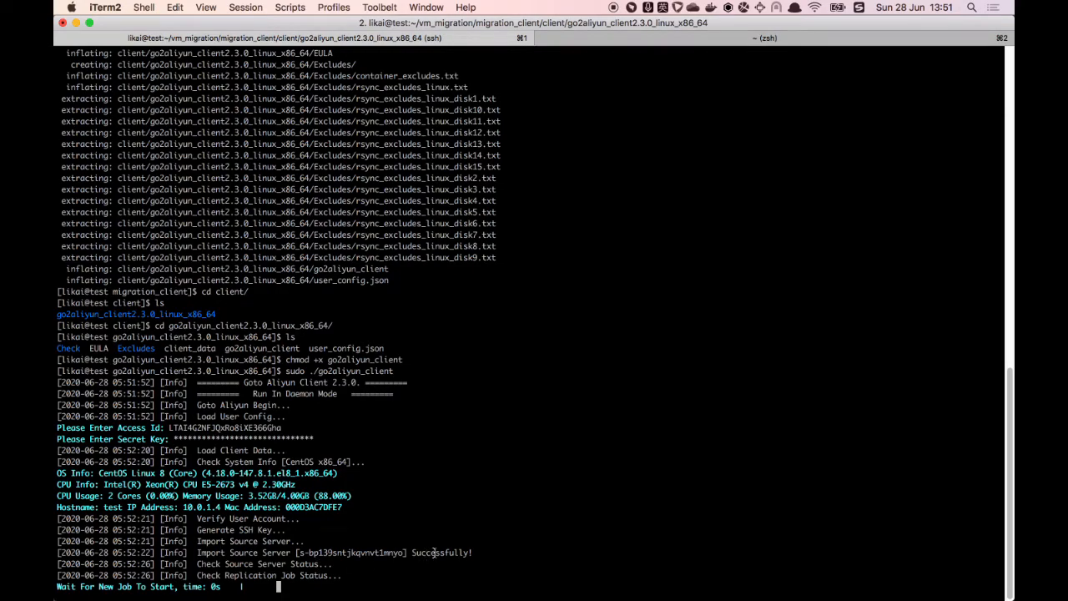
Step: Open Server Migration Center's Migration Sources and create a migration task for source test_10_0_1_4
left_click(209, 572)
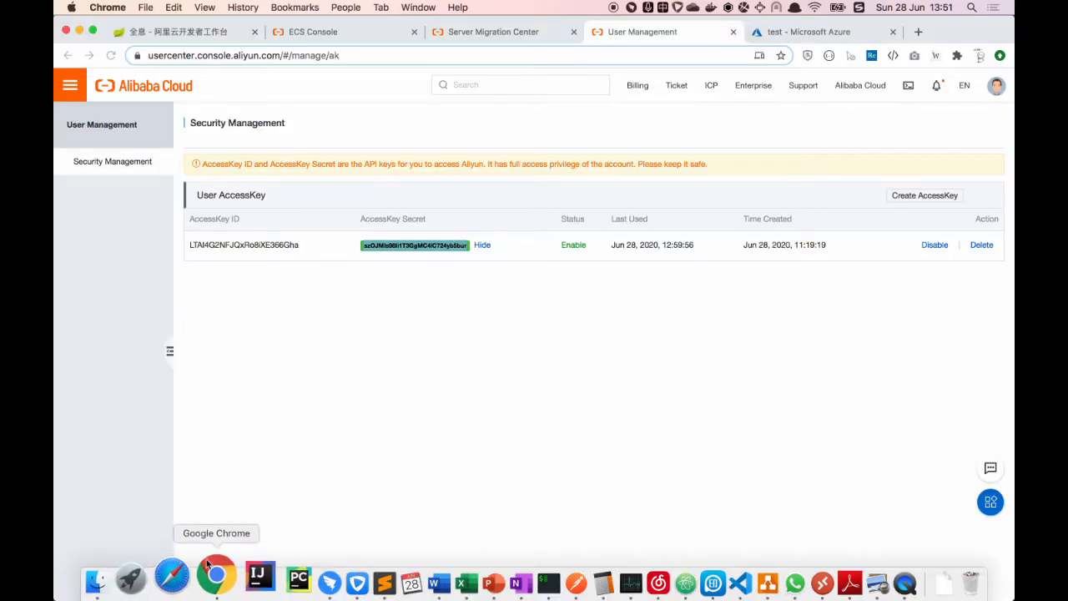
left_click(491, 33)
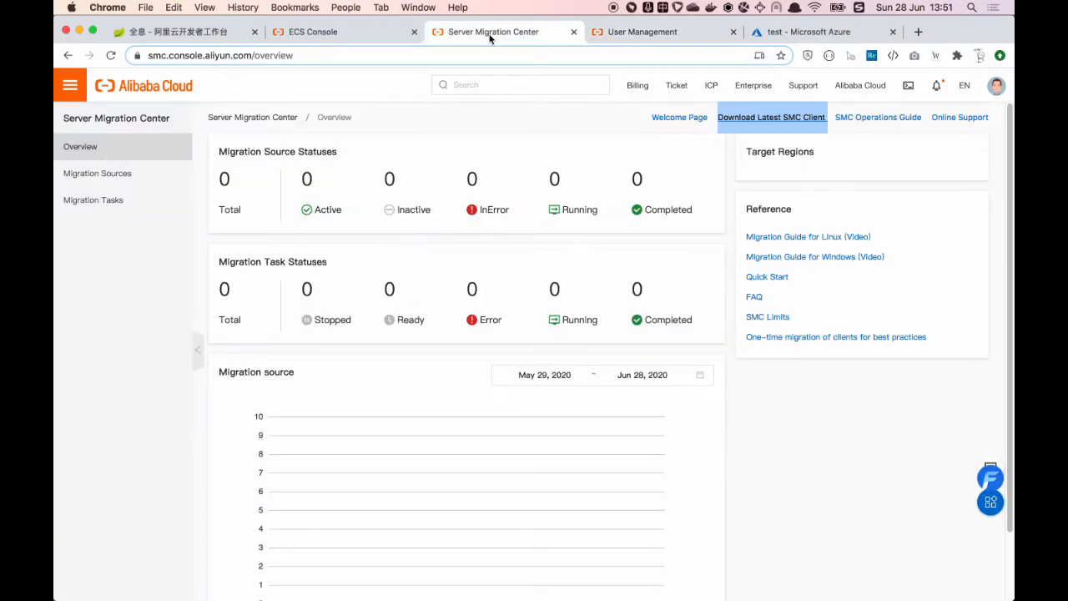
left_click(97, 175)
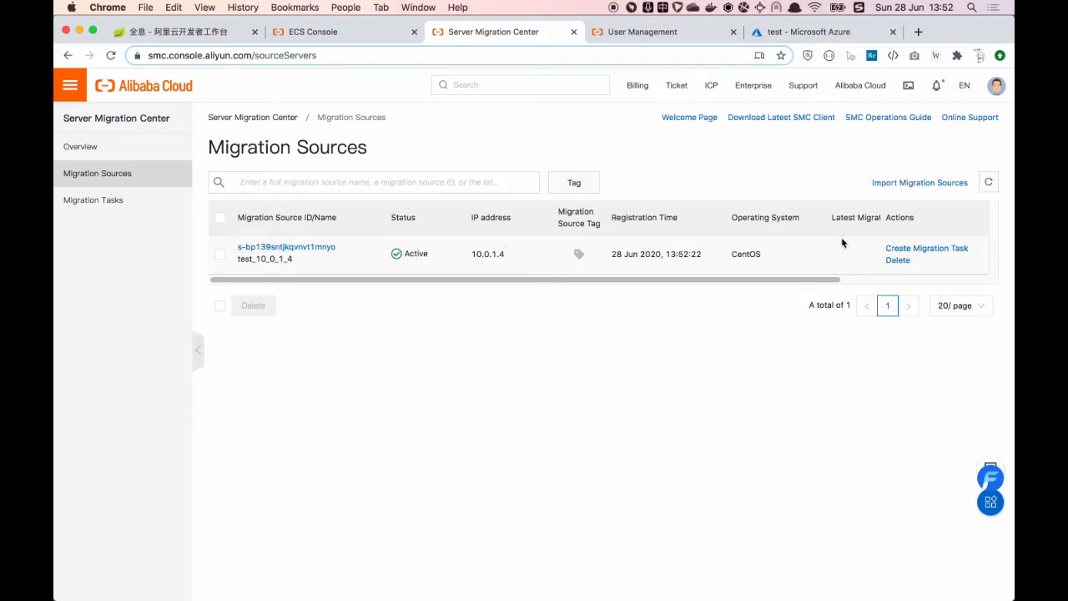
left_click(917, 248)
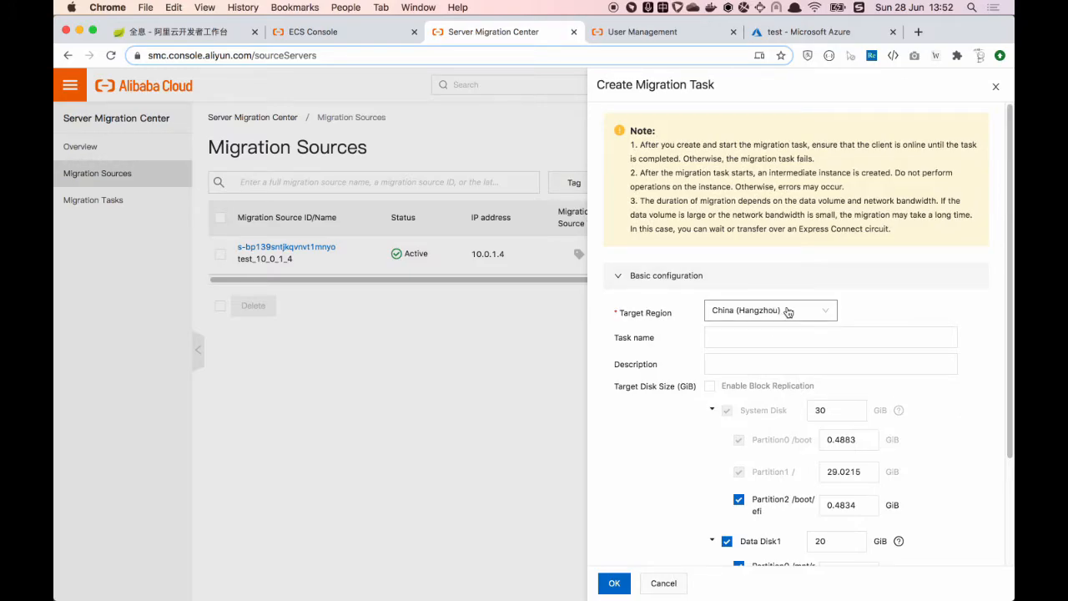
Step: Choose Singapore as the migration task's target region
left_click(787, 311)
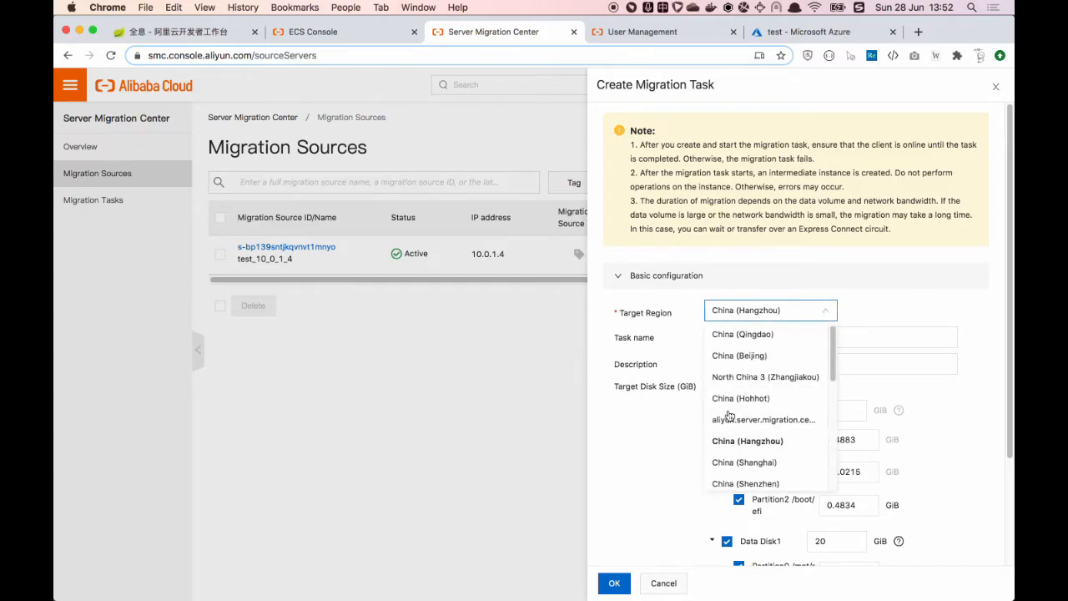
scroll(746, 427, "down", 1)
scroll(746, 428, "down", 3)
left_click(731, 442)
Step: Name the task migration_test and submit it with Run Now kept
left_click(763, 334)
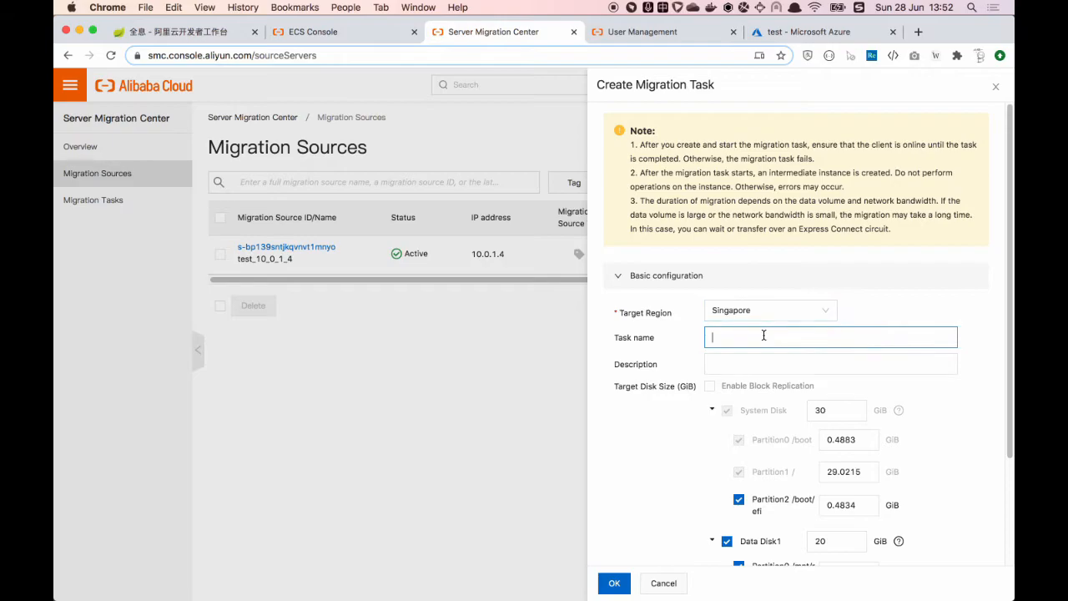
type("mig")
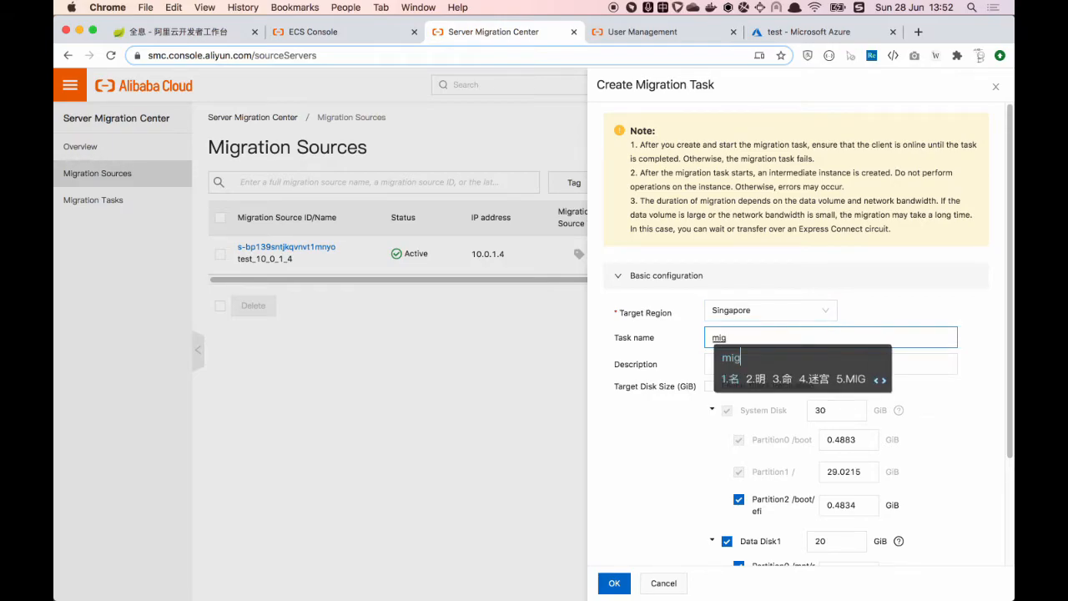
key("shift")
type("r")
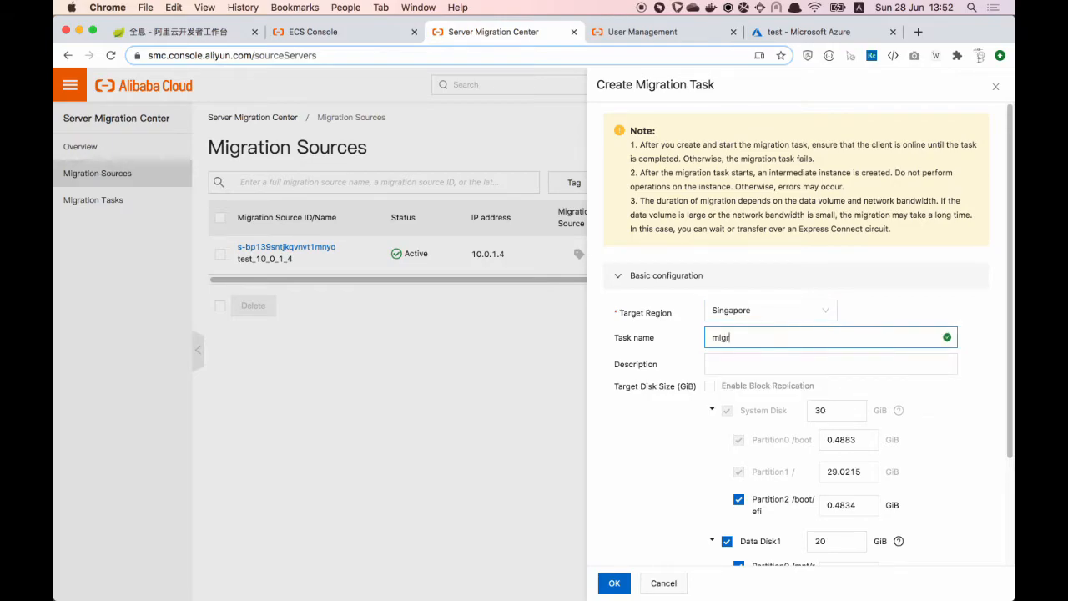
type("ation_test")
scroll(668, 421, "down", 3)
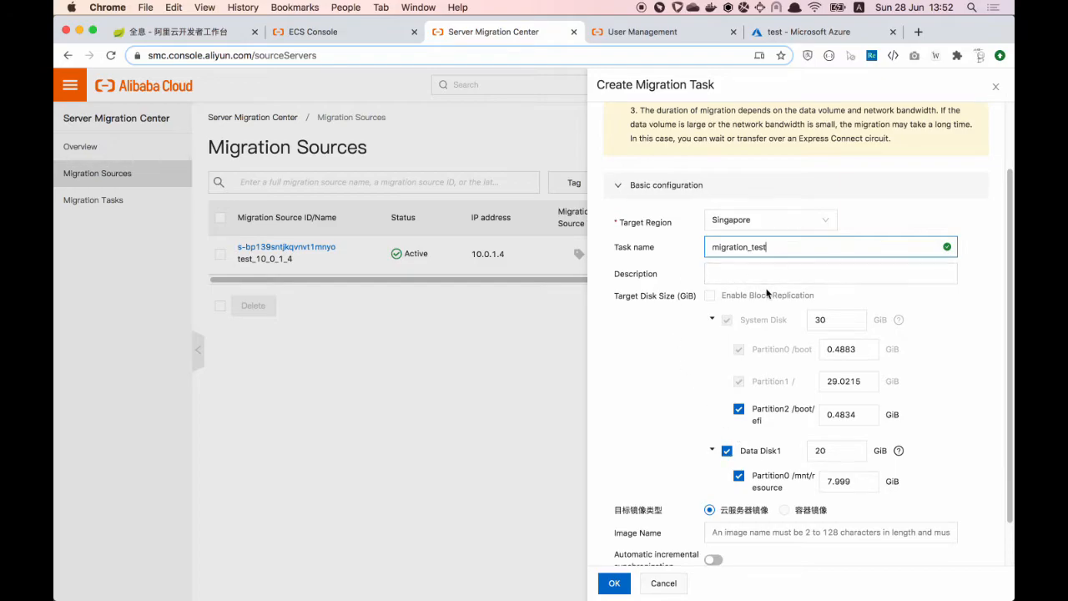
scroll(668, 455, "down", 3)
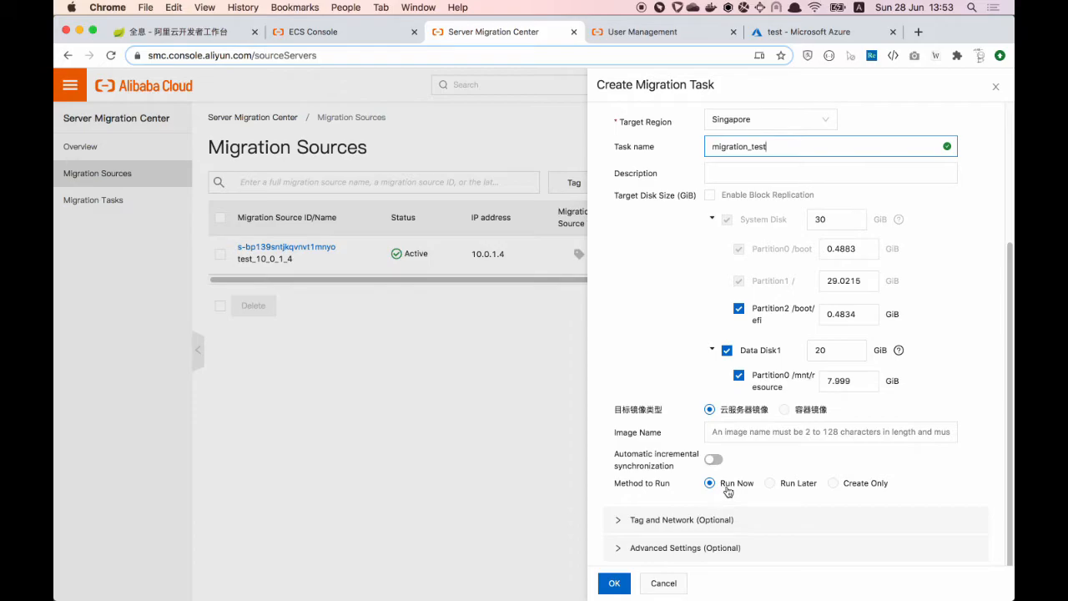
left_click(614, 586)
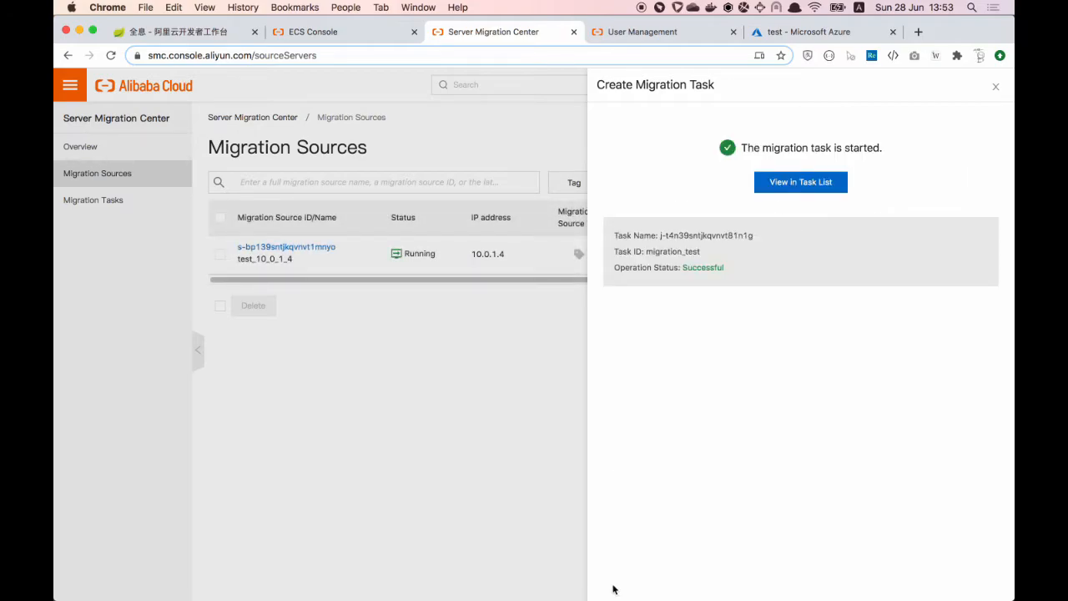
Step: Refresh the sources, open Migration Tasks, then check the go2aliyun_client log in iTerm2
left_click(398, 426)
left_click(987, 182)
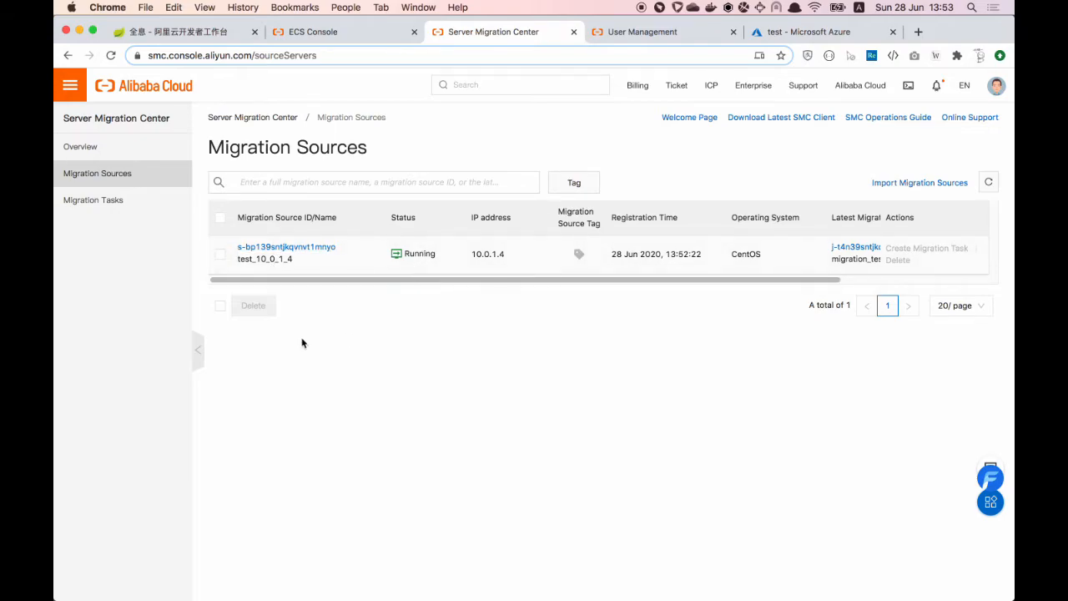
left_click(89, 203)
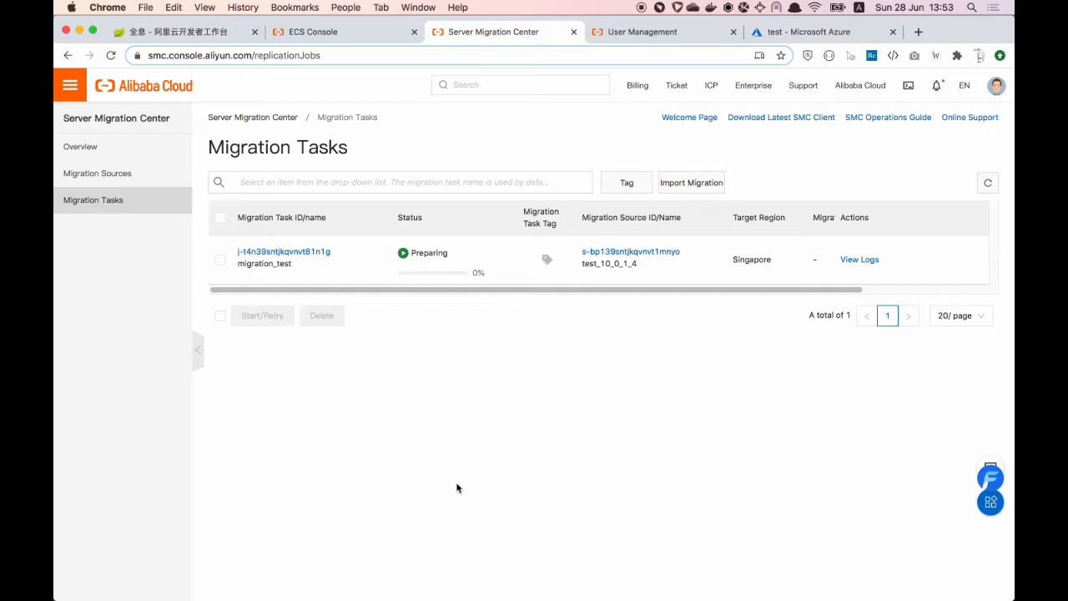
mouse_move(483, 589)
left_click(519, 582)
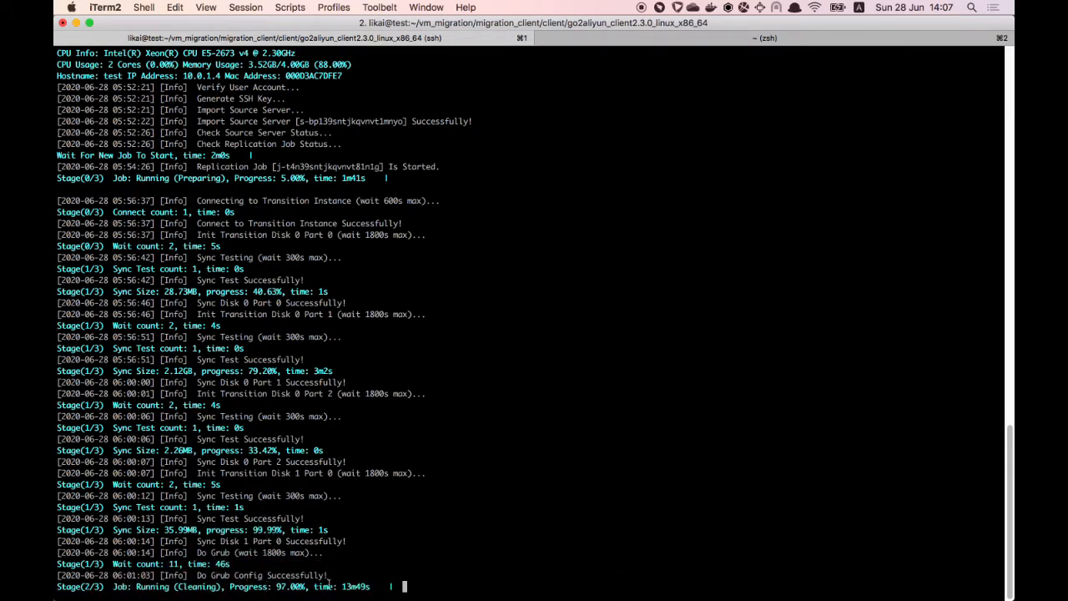
Step: Refresh Migration Tasks and confirm in the client log that migration_test reached 100%
mouse_move(384, 583)
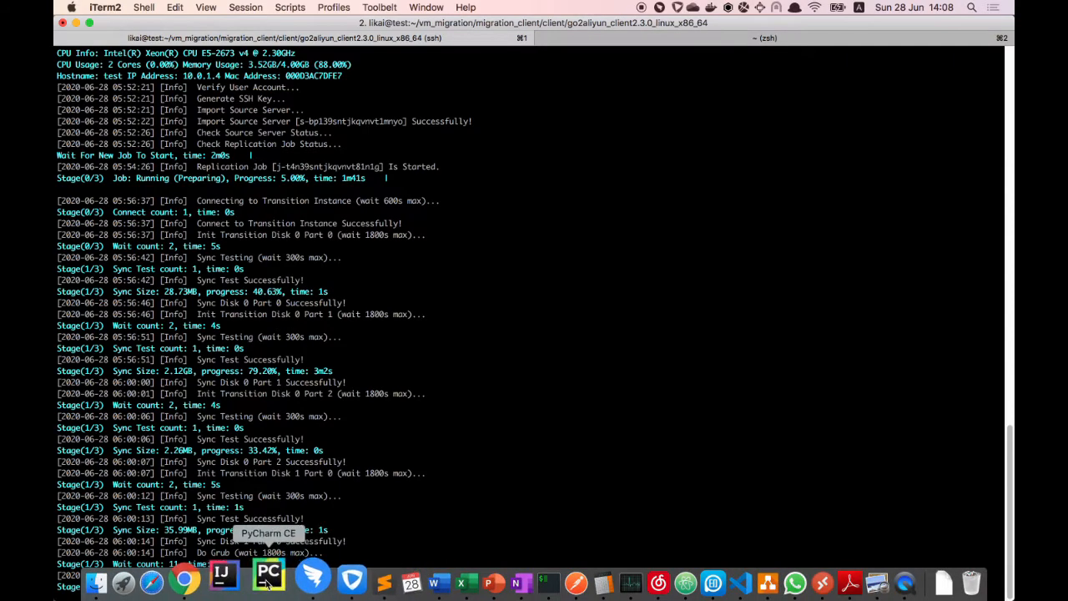
left_click(184, 581)
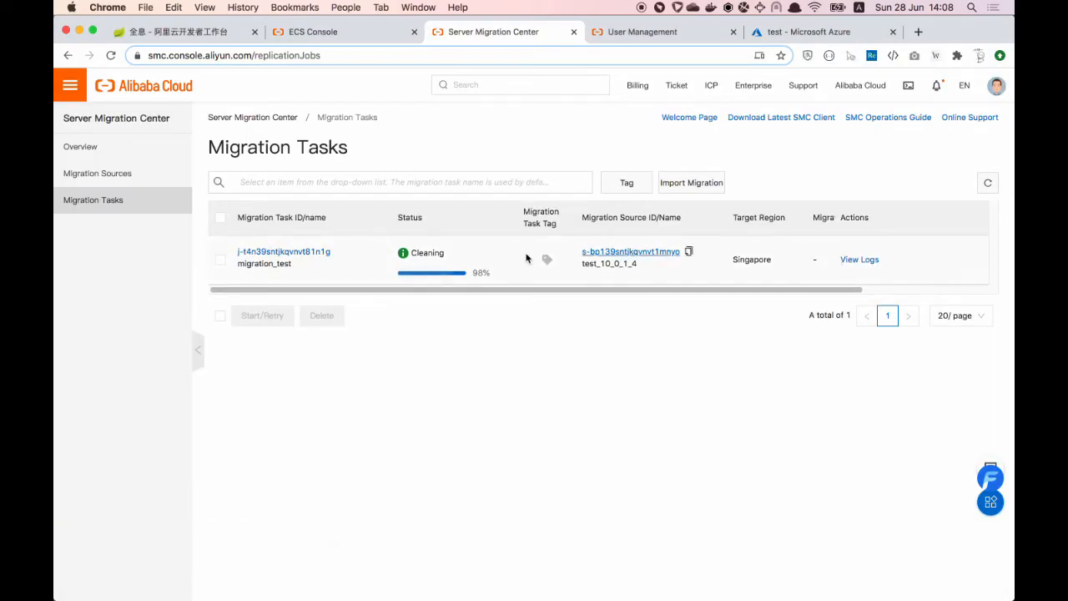
left_click(988, 183)
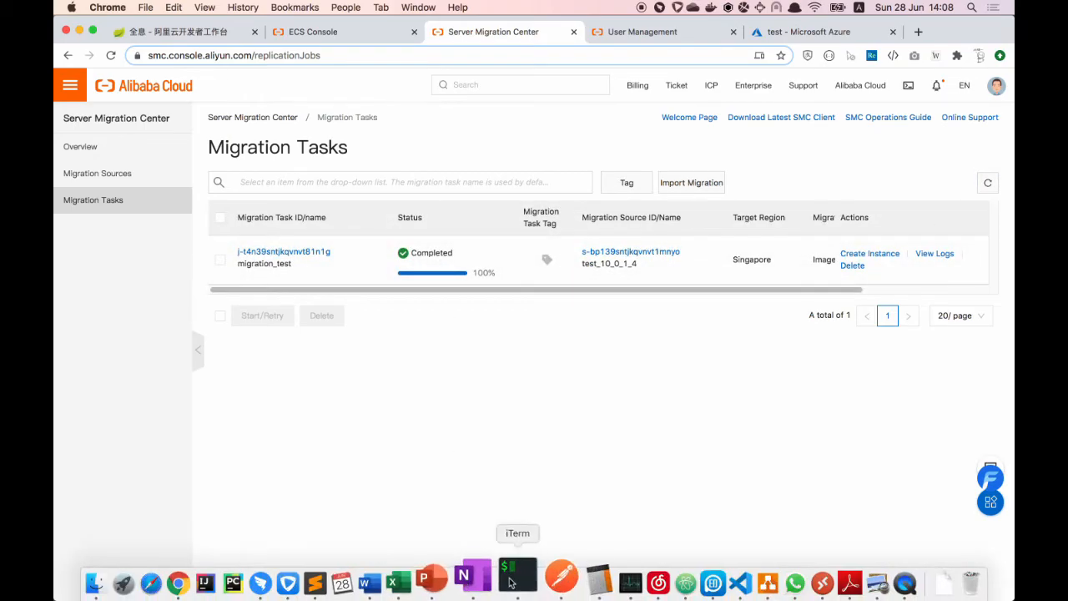
left_click(512, 578)
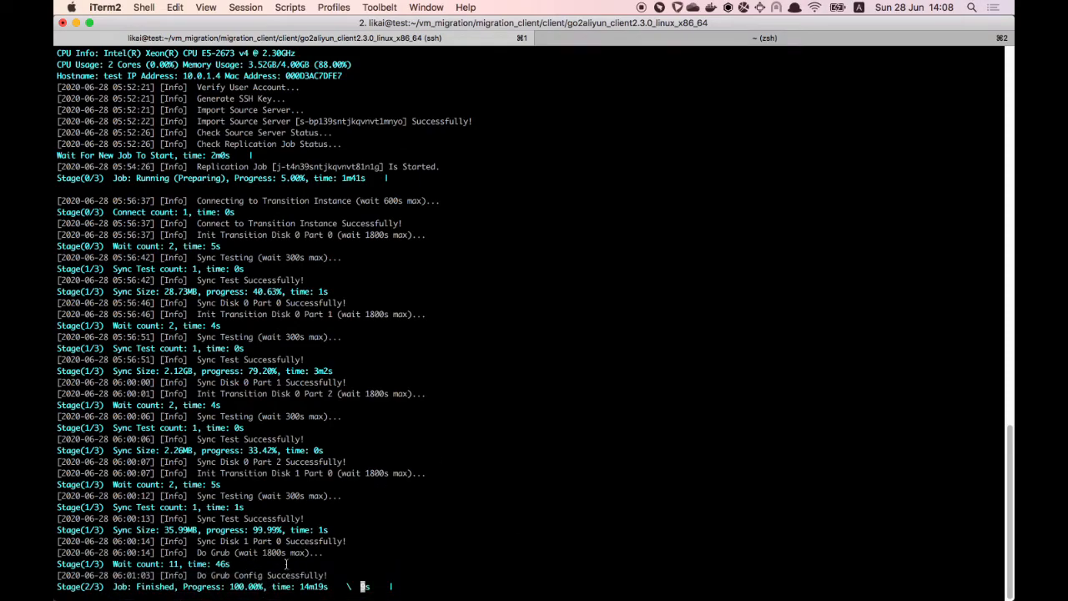
left_click(219, 576)
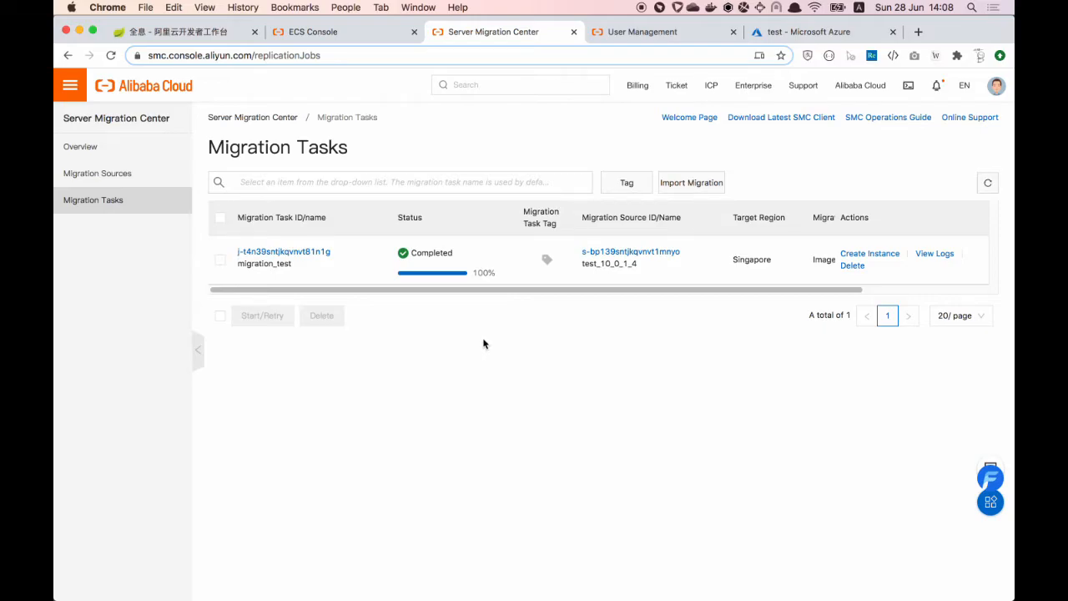
Step: Create an instance from the SMC image with Pay-As-You-Go billing in Zone A, checking the Azure VM specs
left_click(882, 260)
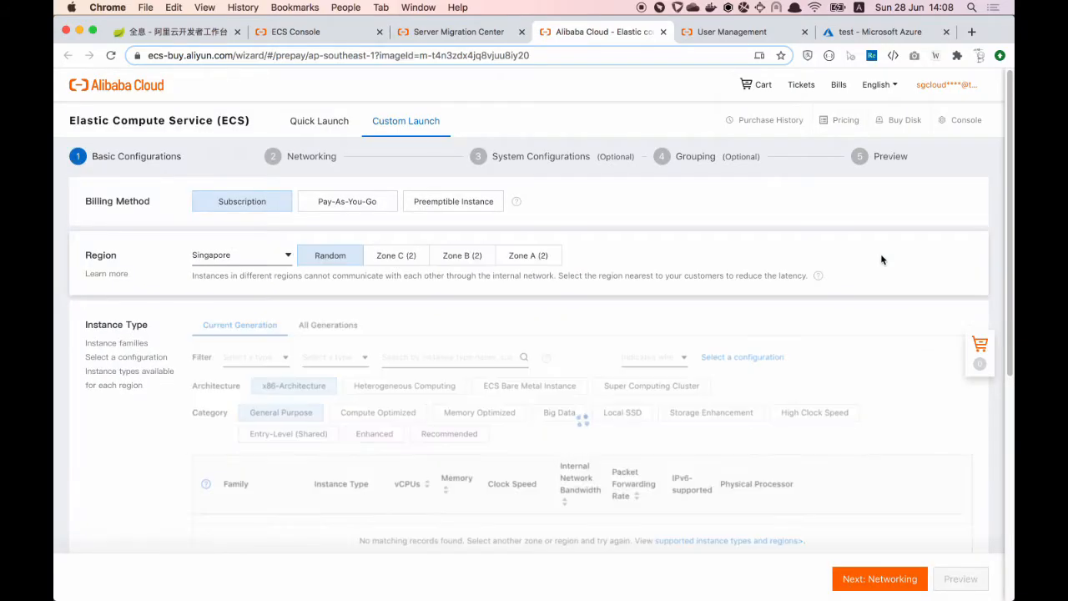
left_click(354, 205)
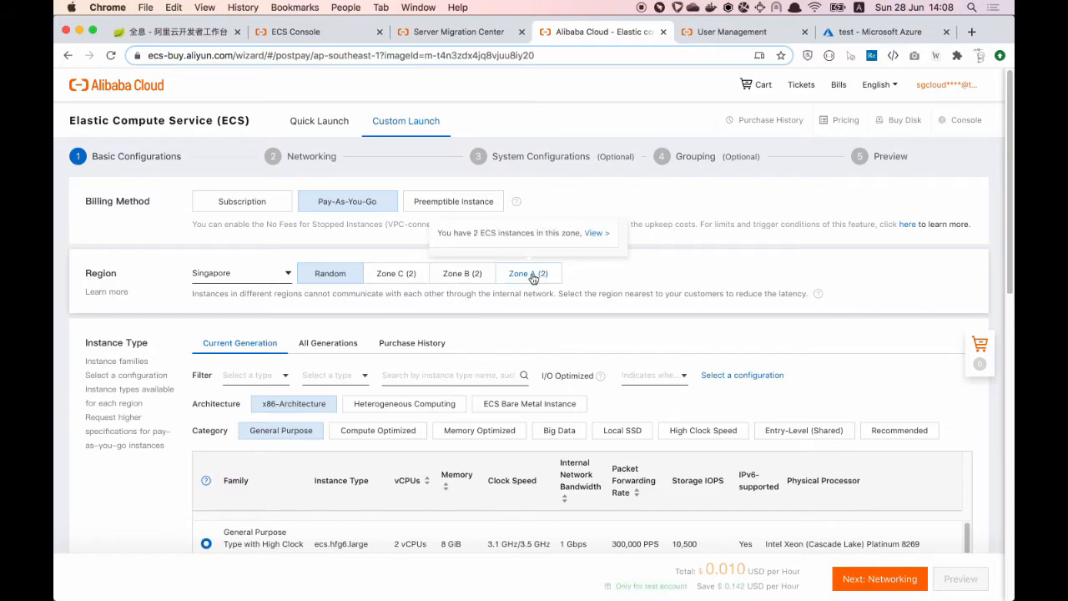
left_click(531, 276)
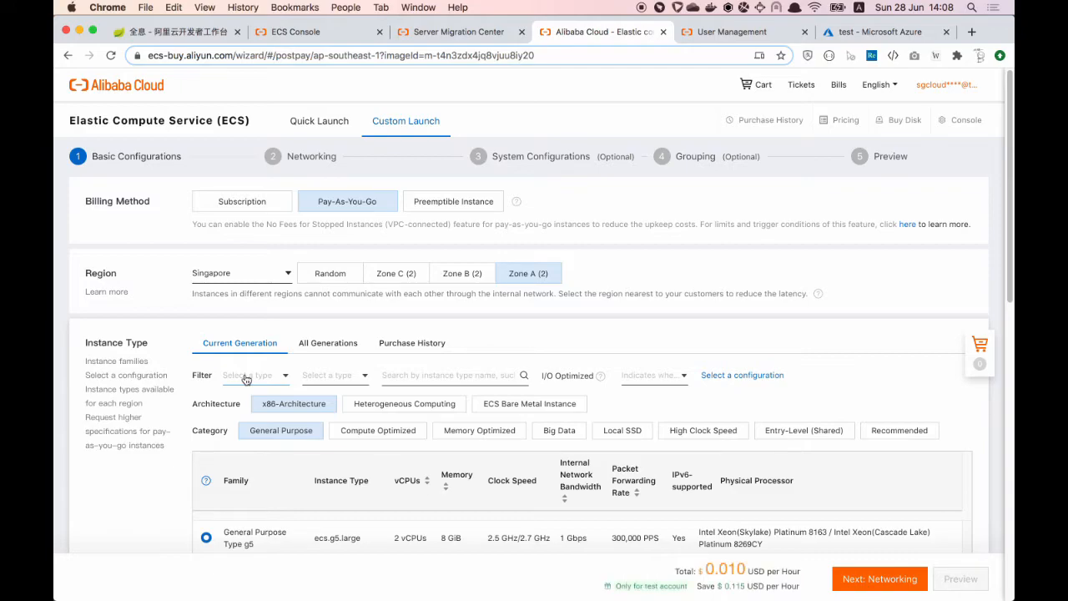
scroll(246, 380, "down", 2)
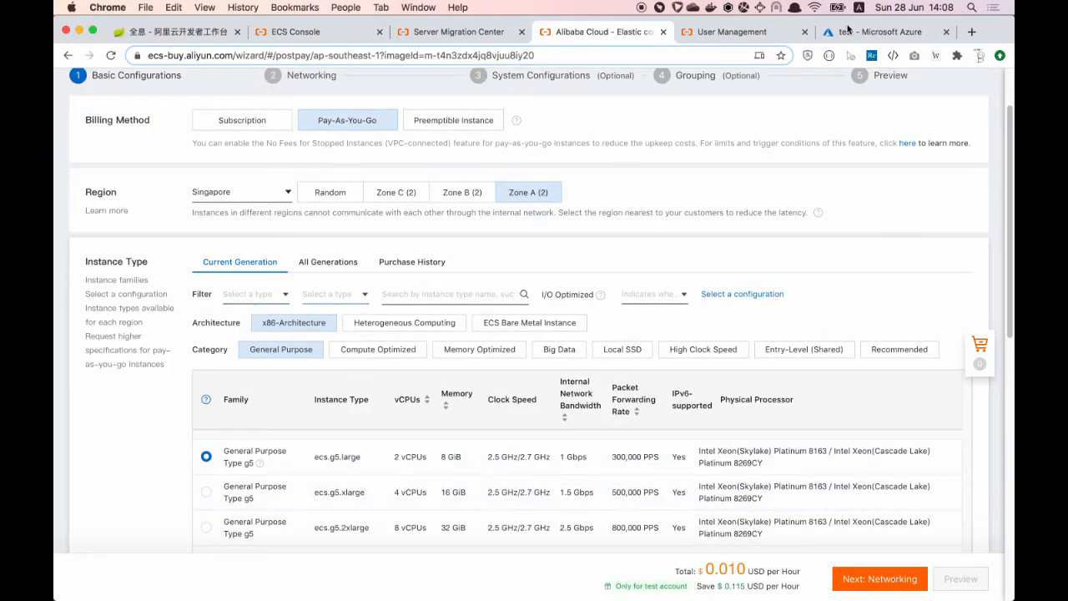
left_click(871, 34)
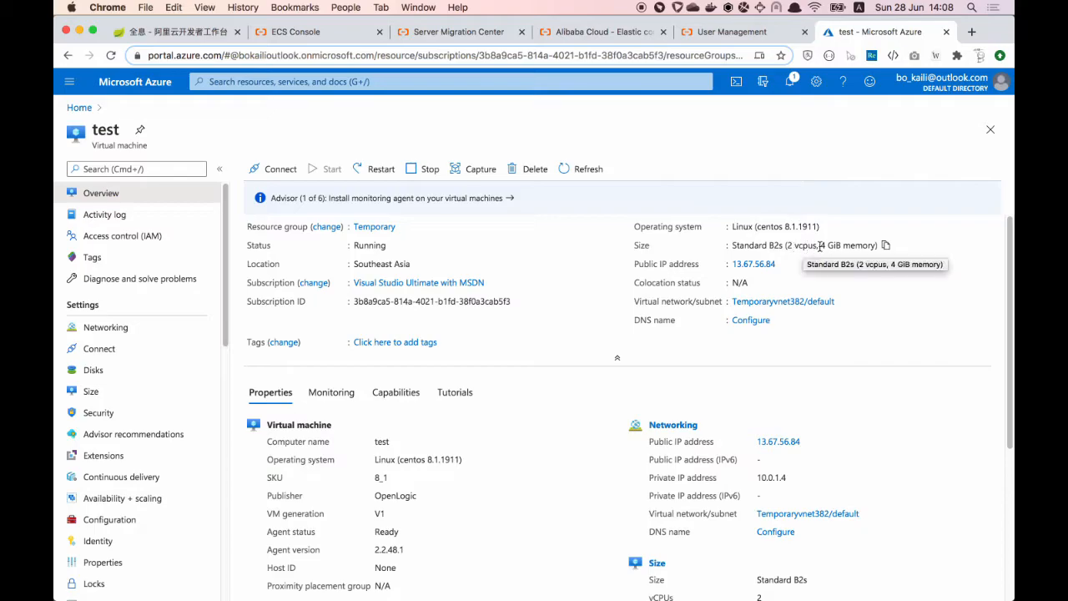
left_click(581, 33)
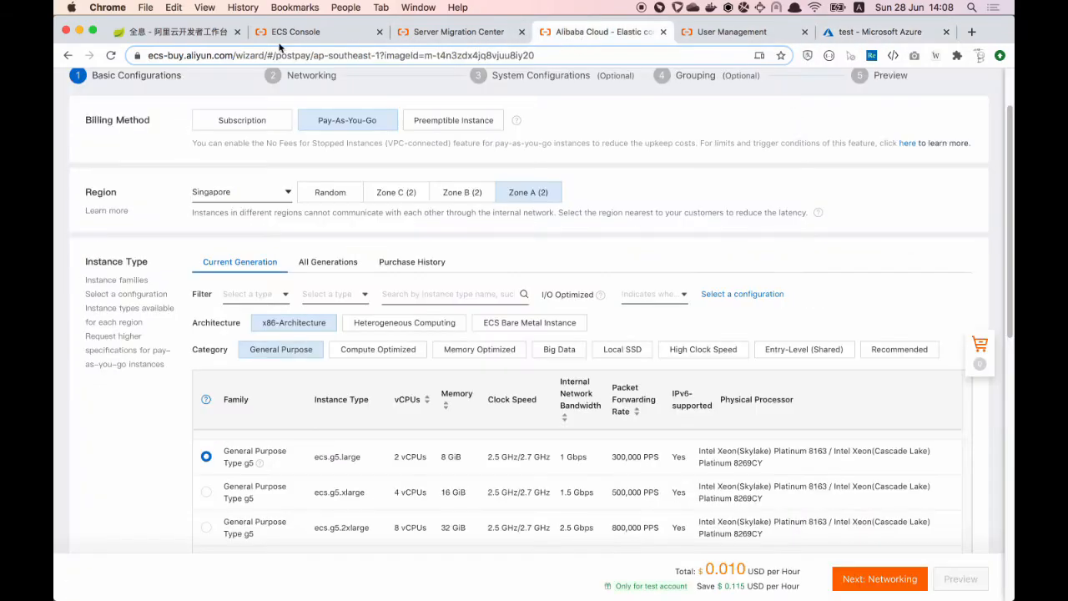
Step: Filter to 2 vCPU and 4 GiB, select ecs.c5.large, and continue to Networking
left_click(267, 297)
left_click(249, 342)
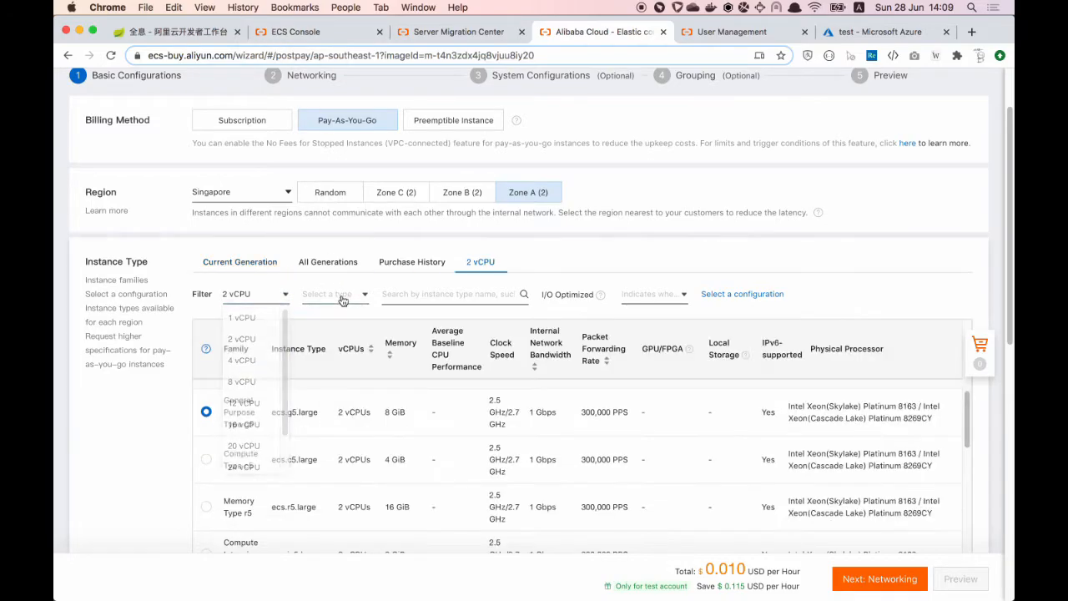
left_click(346, 300)
left_click(332, 342)
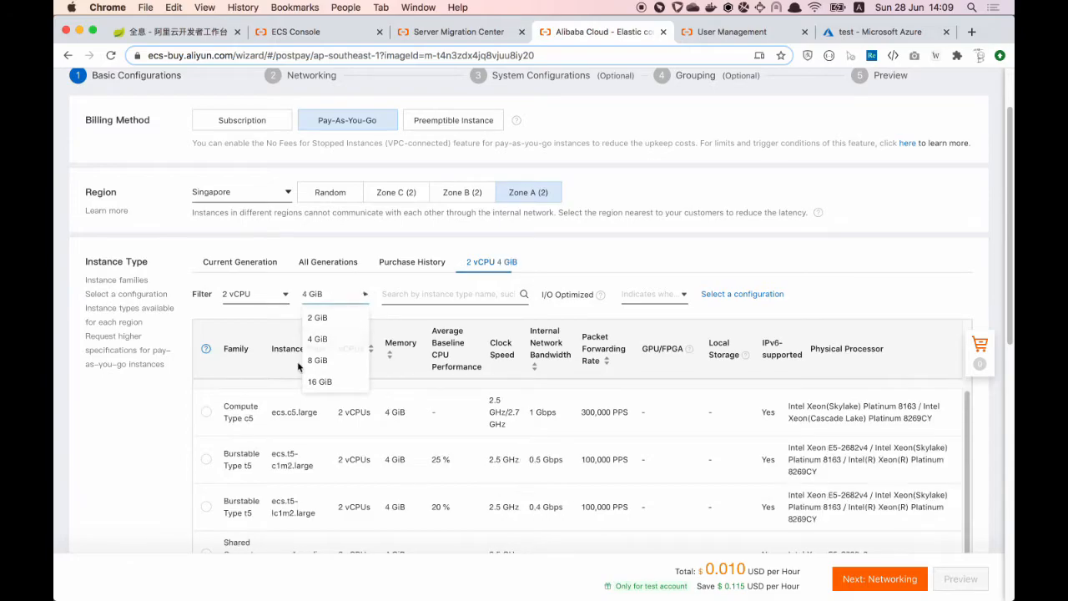
left_click(206, 412)
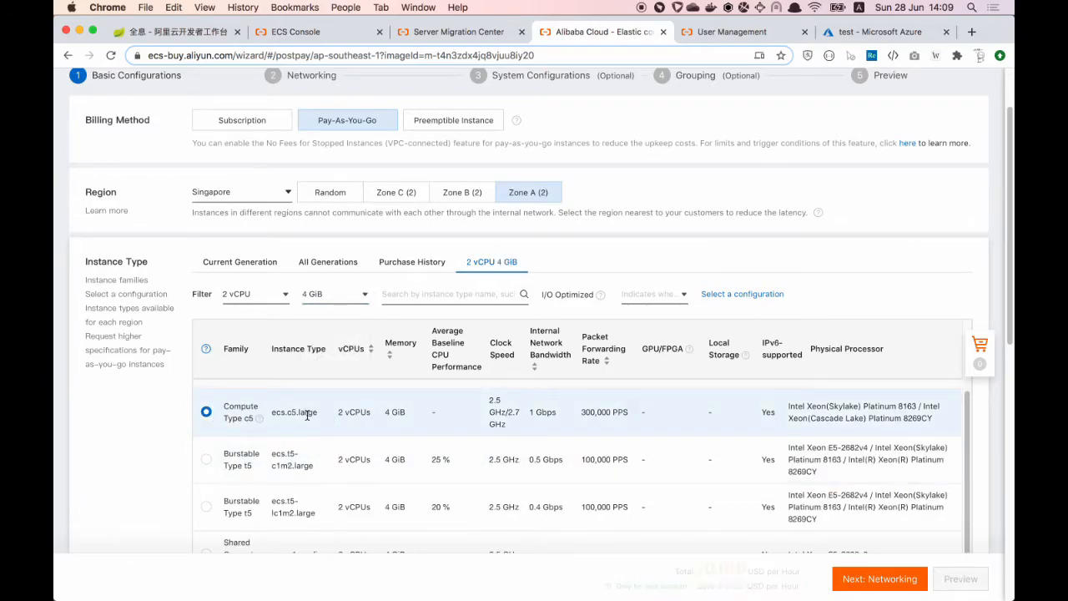
scroll(306, 414, "down", 2)
scroll(182, 456, "down", 5)
scroll(182, 457, "down", 3)
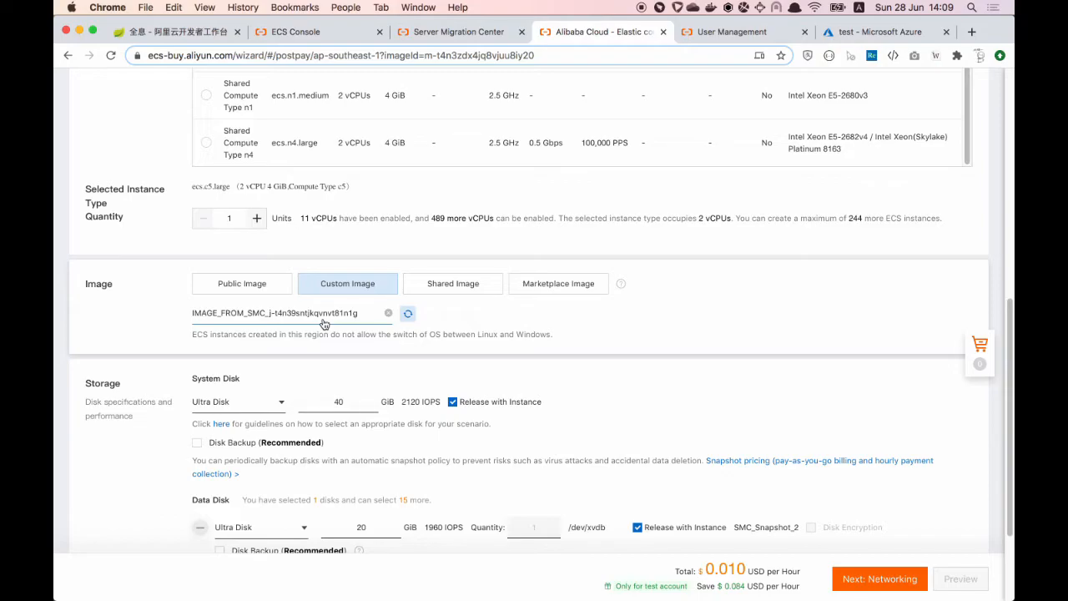
scroll(590, 392, "down", 2)
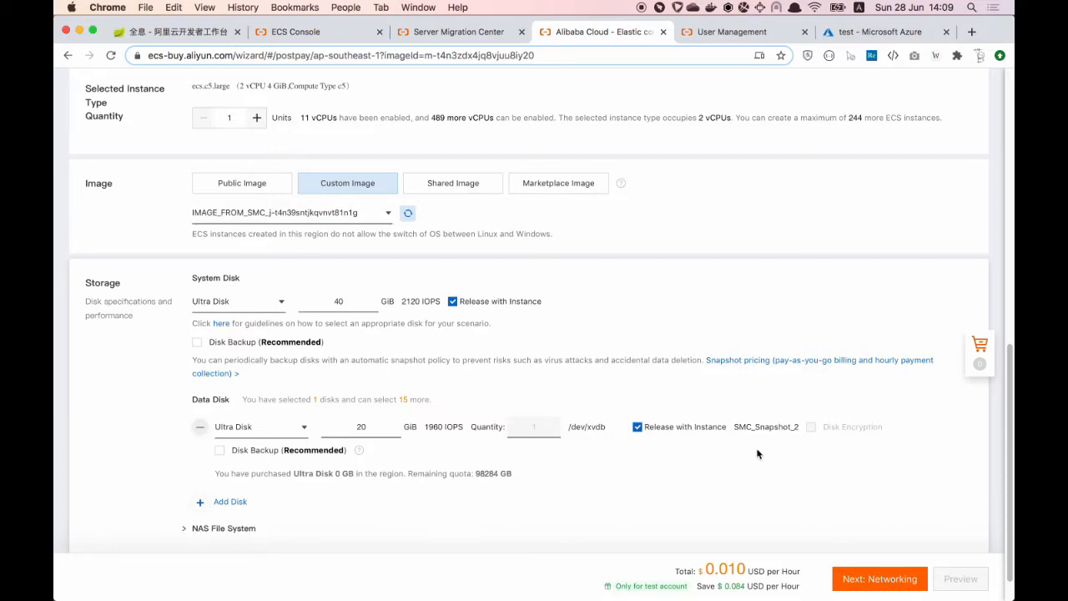
mouse_move(751, 431)
scroll(686, 462, "down", 1)
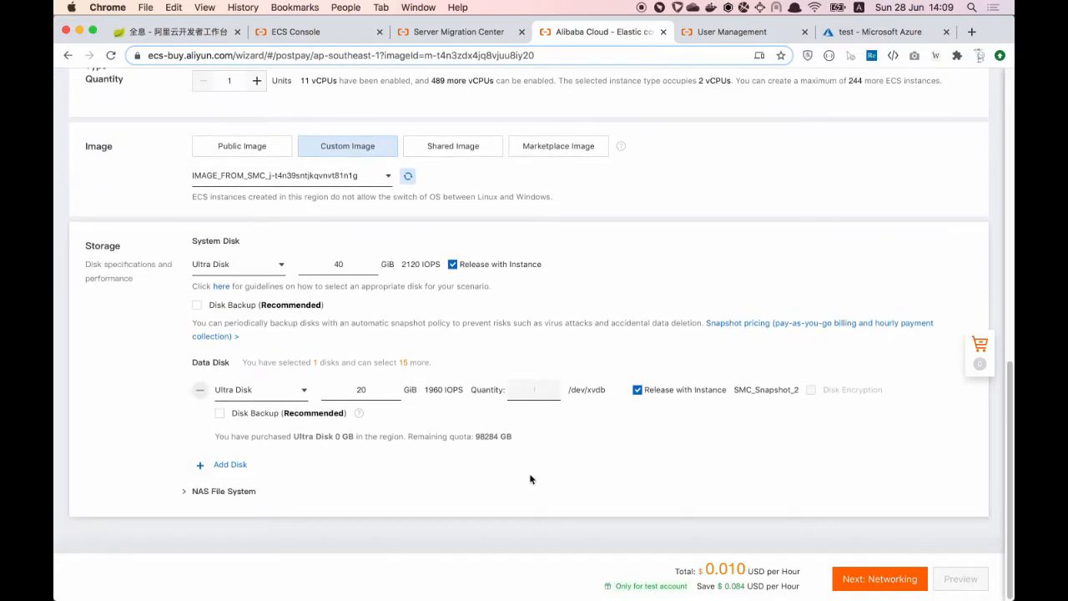
left_click(881, 577)
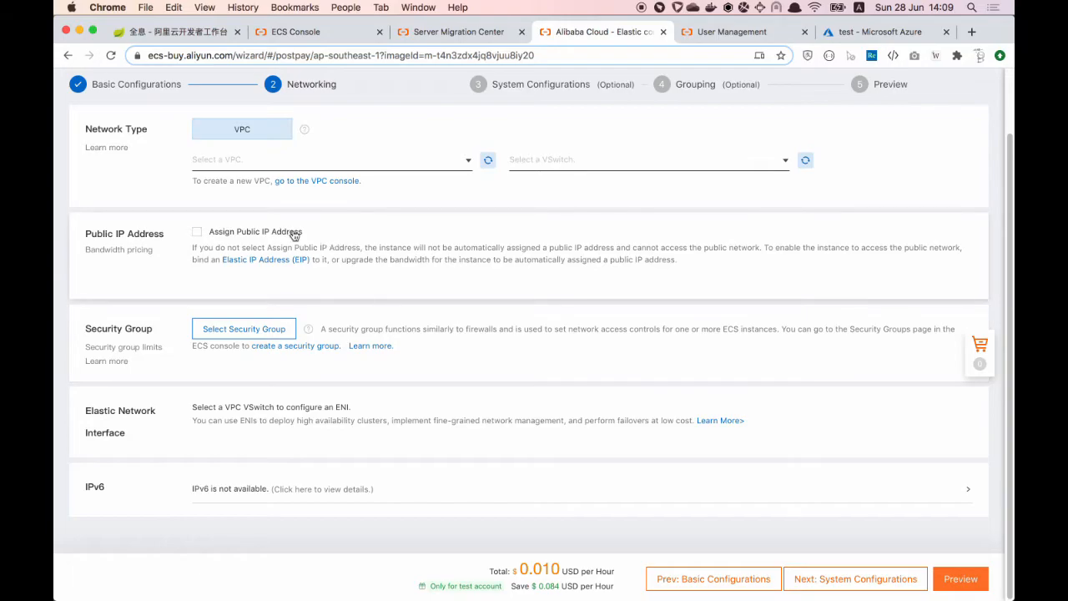
Step: Place the instance in the demo VPC and assign it a public IP address
left_click(451, 161)
left_click(291, 206)
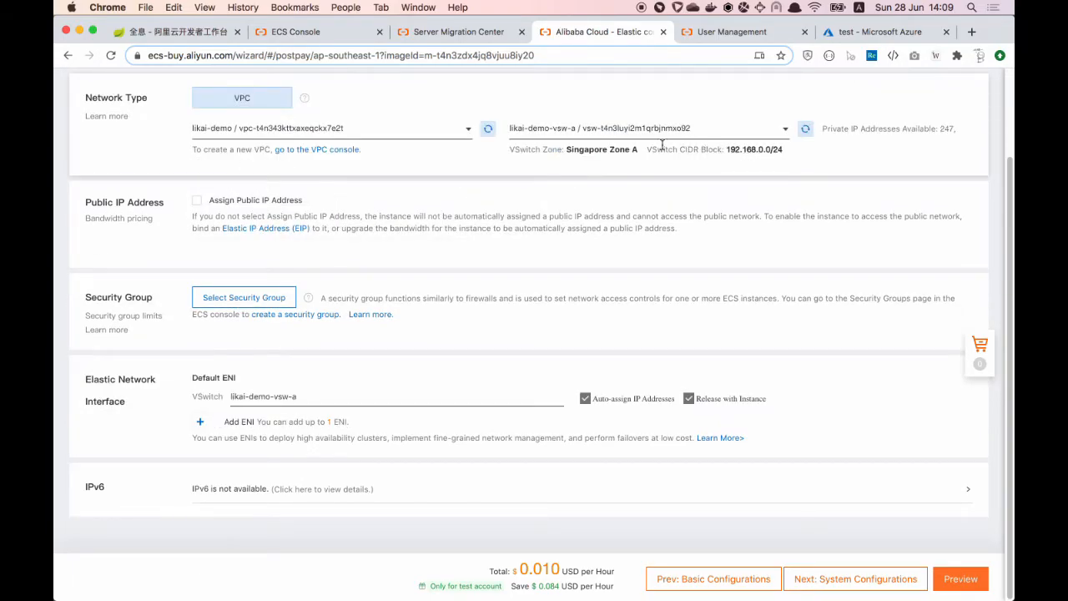
left_click(197, 200)
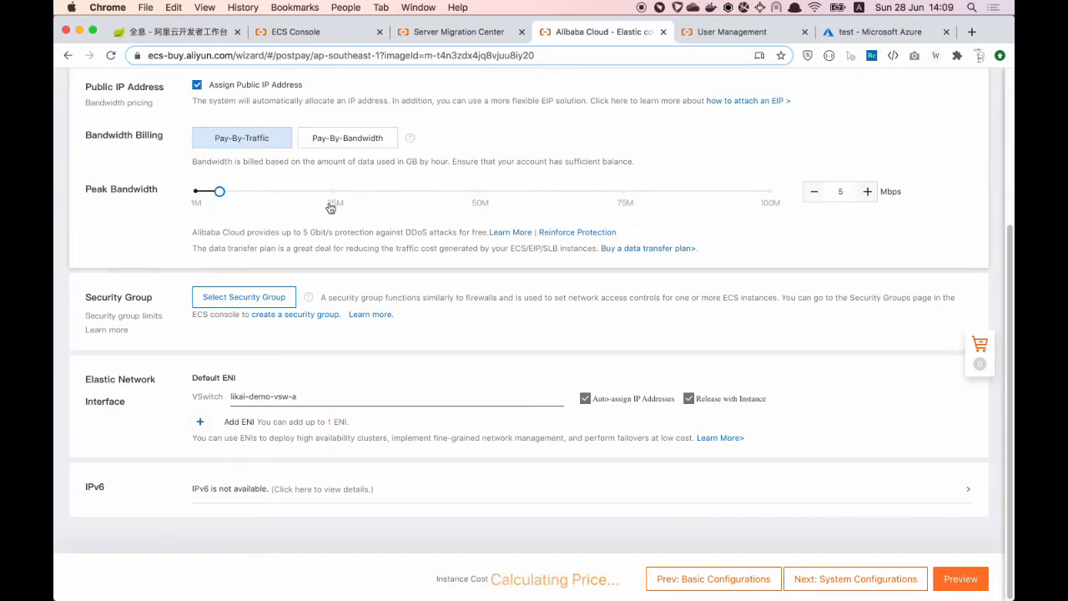
scroll(434, 262, "up", 3)
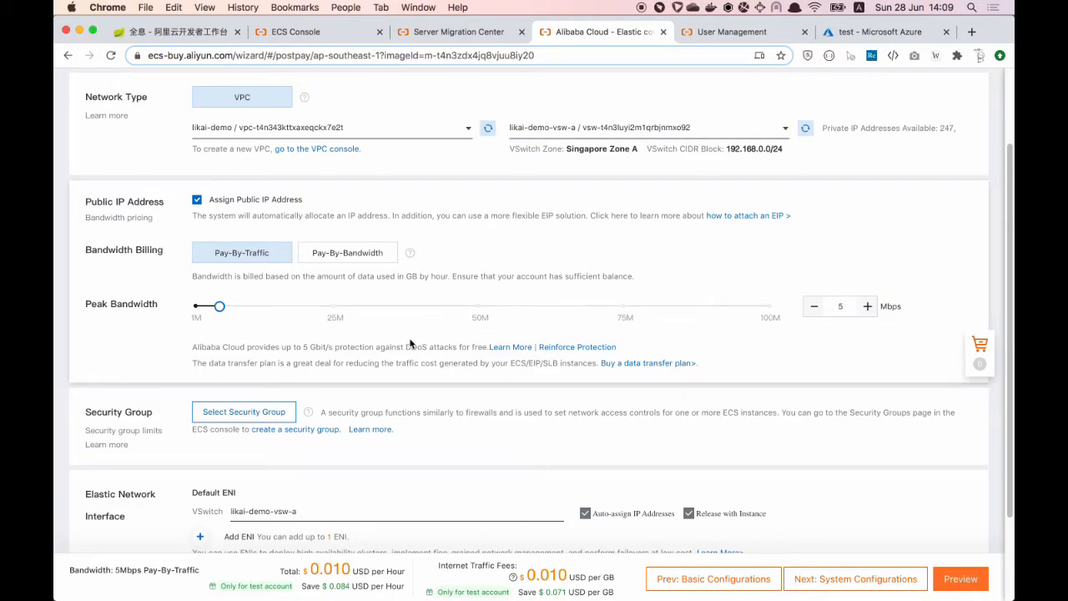
scroll(584, 409, "down", 3)
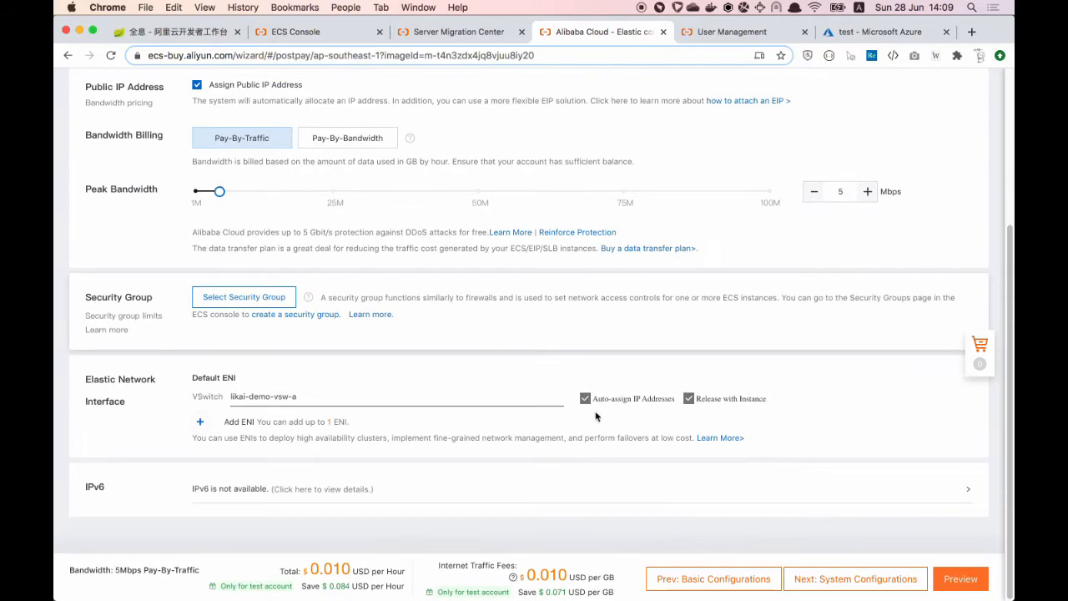
left_click(884, 584)
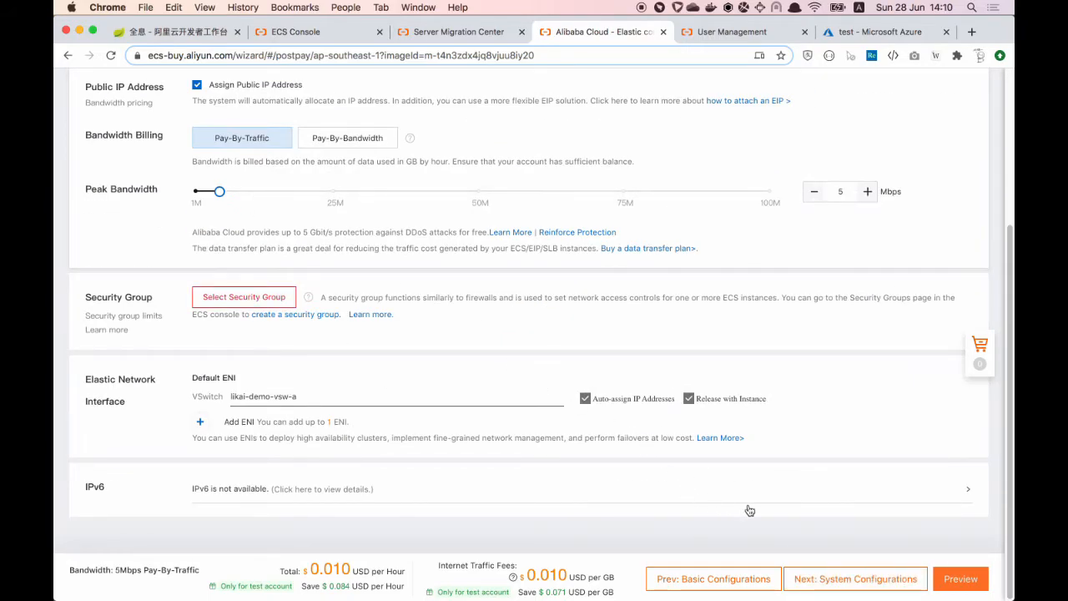
Step: Select security group sg-t4n7vcigmqnfjhxaozpg for the instance
left_click(231, 300)
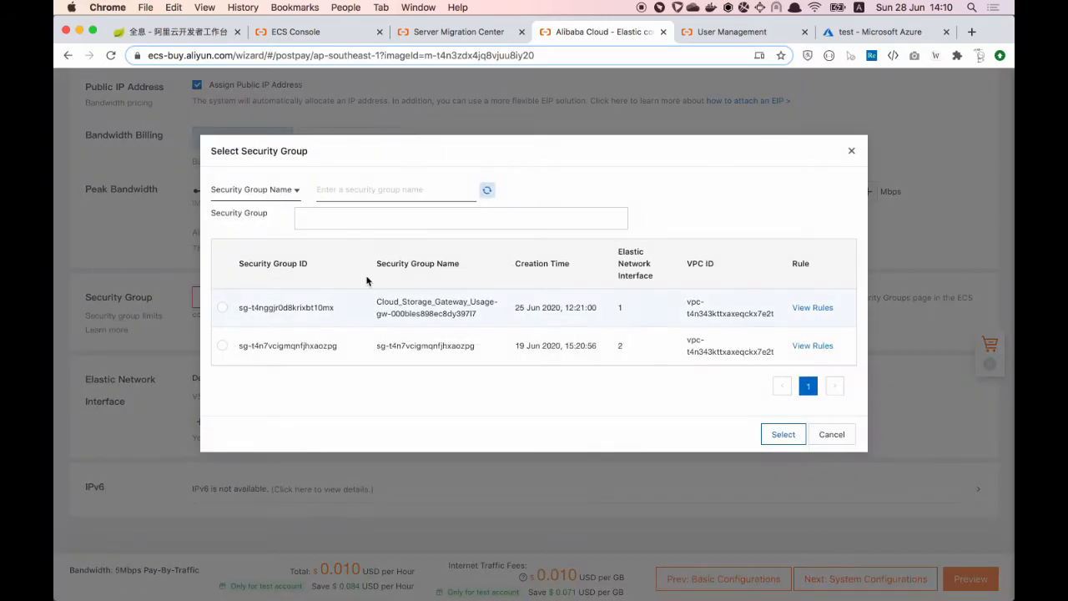
left_click(223, 346)
left_click(790, 443)
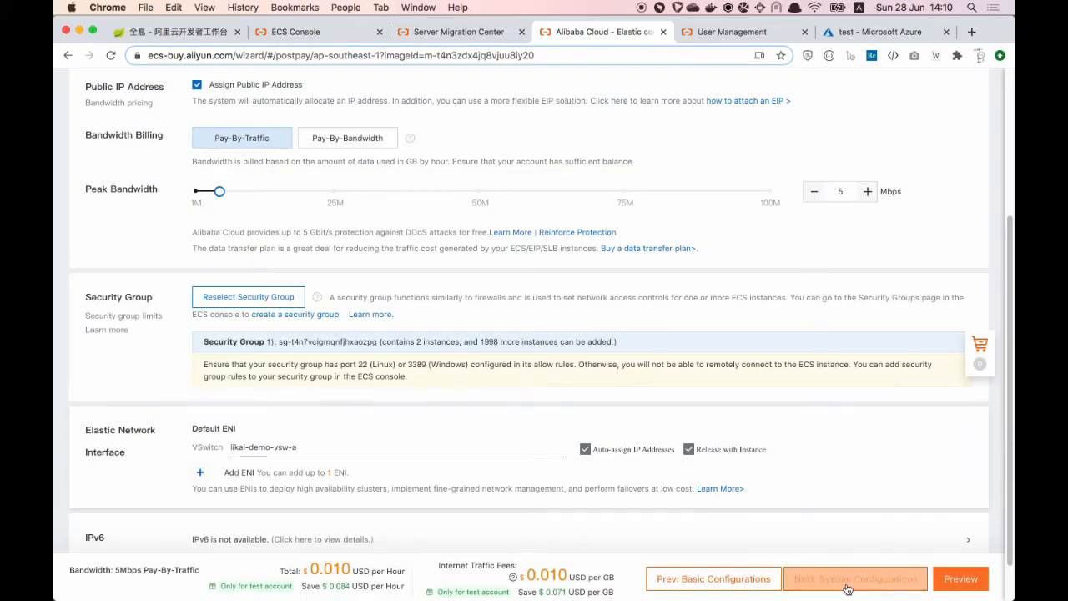
Step: In System Configurations, set the login to Inherit Password From Image
left_click(856, 583)
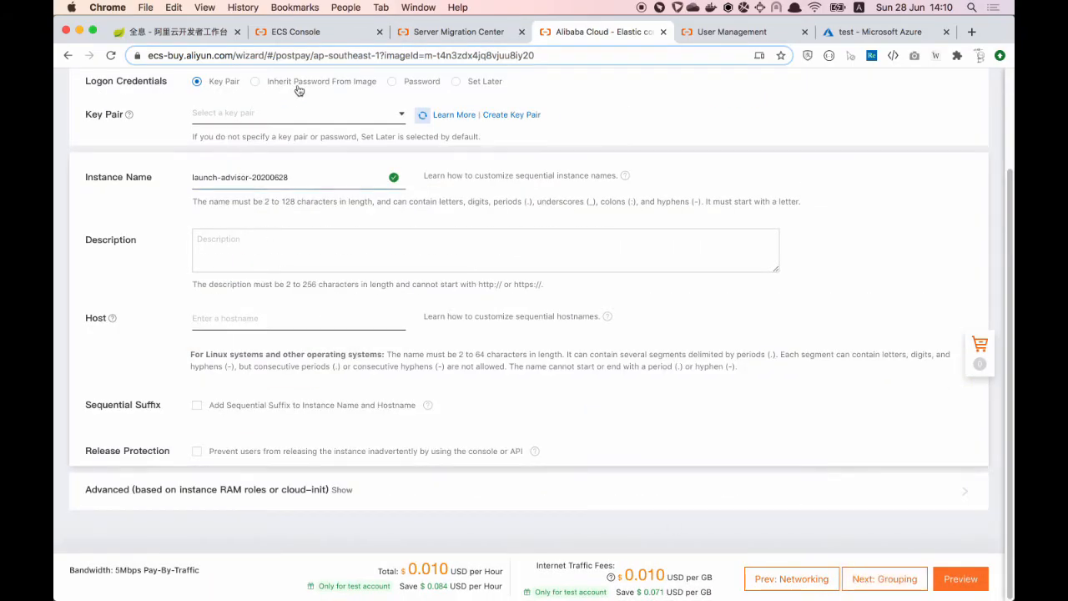
scroll(256, 90, "up", 3)
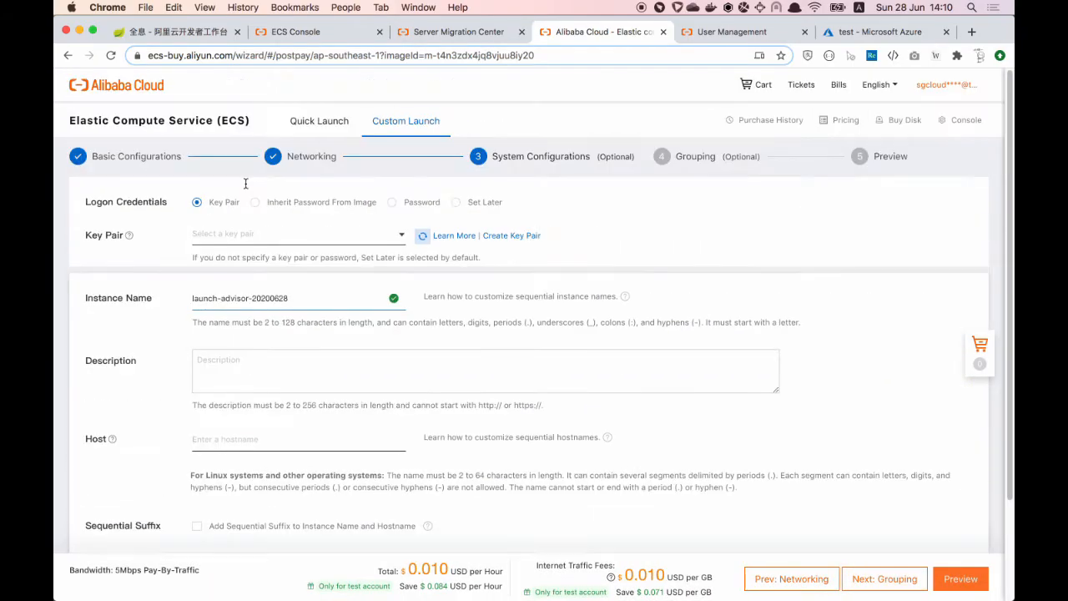
left_click(296, 206)
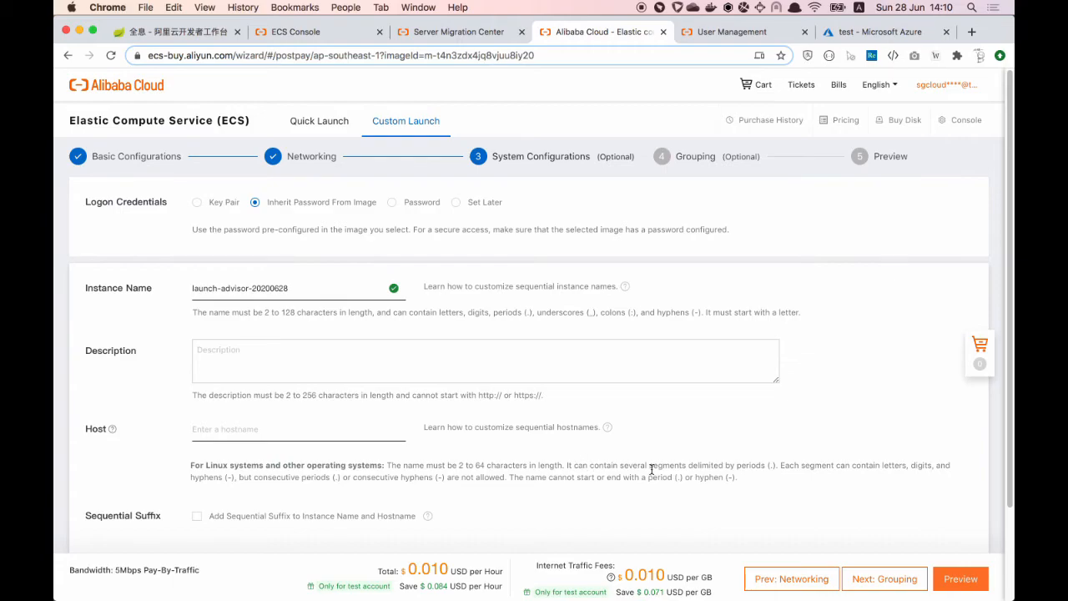
scroll(651, 469, "down", 3)
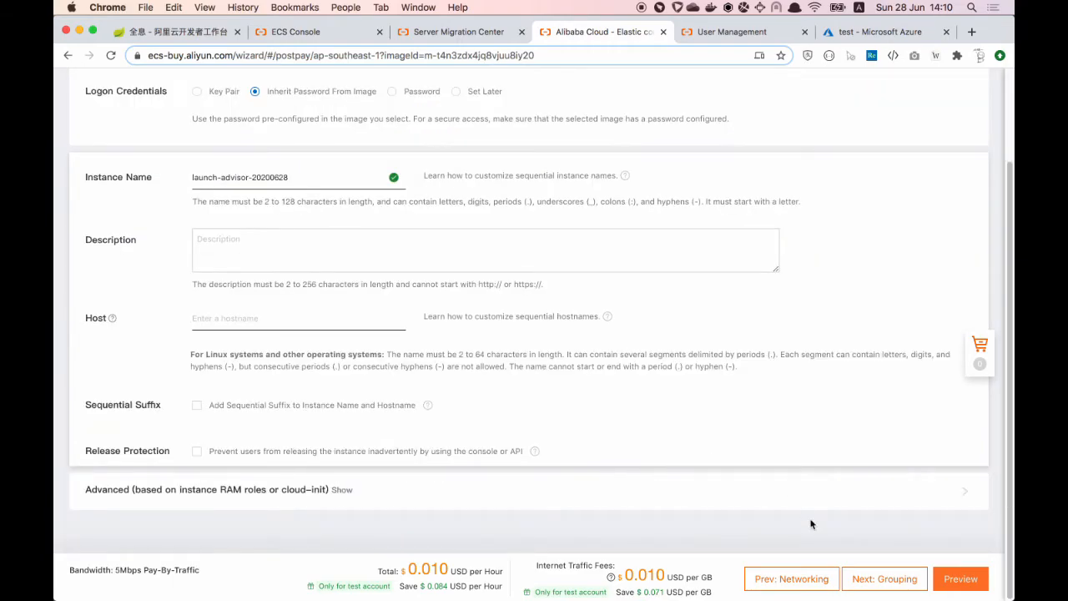
Step: Skip through Grouping to Preview, accept the ECS Terms of Service, and create the instance
left_click(884, 577)
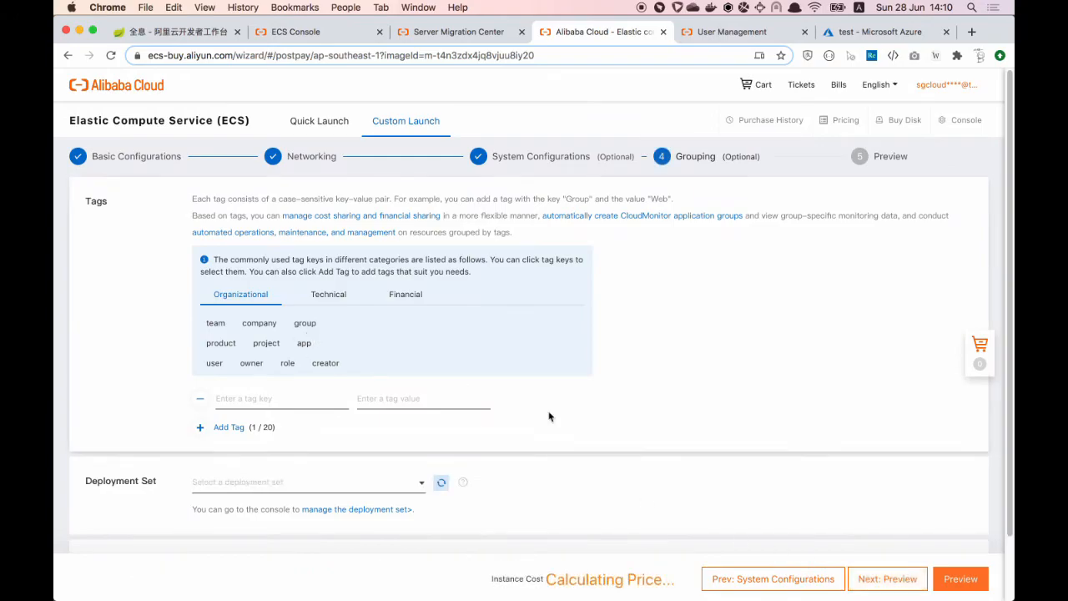
left_click(884, 578)
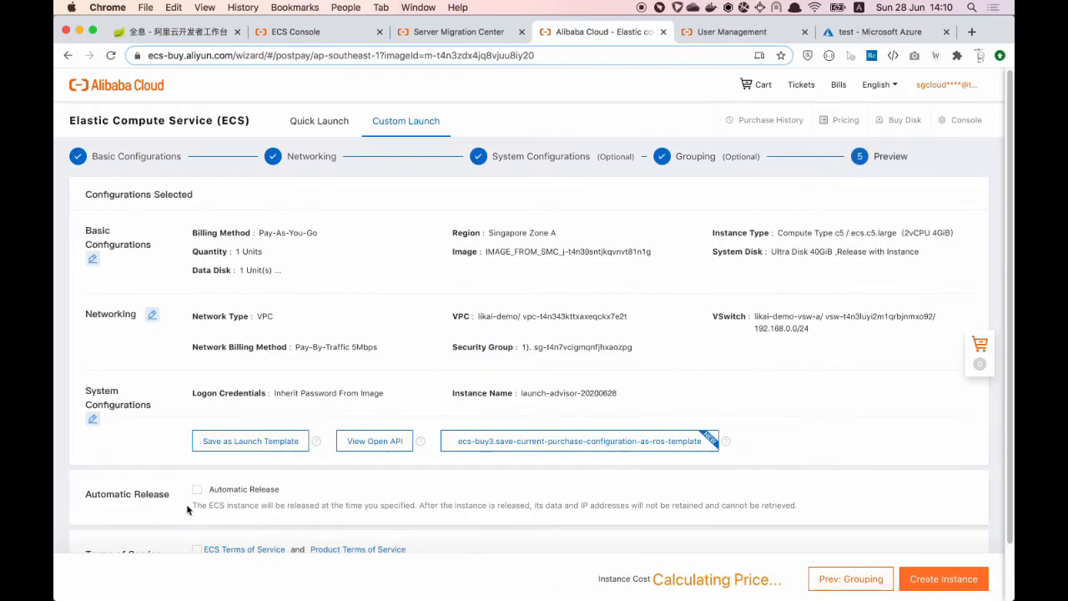
scroll(187, 509, "down", 2)
left_click(197, 487)
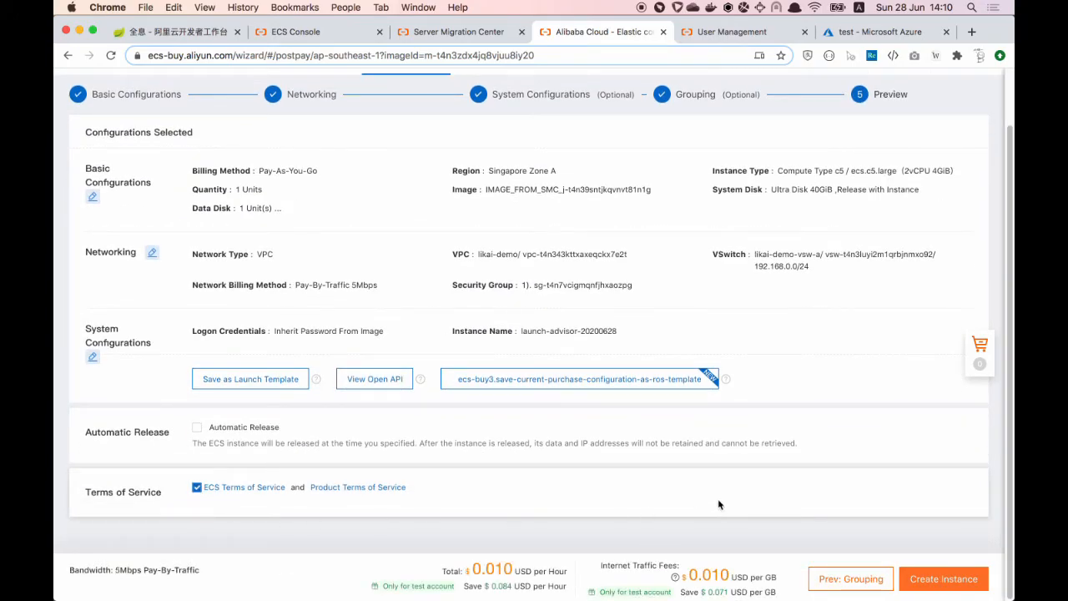
left_click(929, 579)
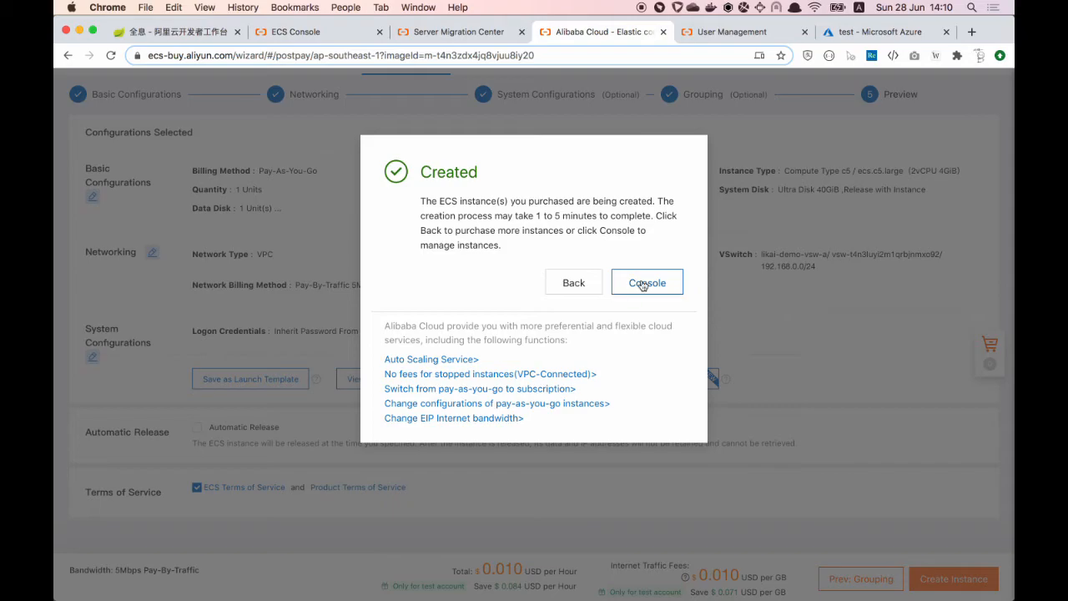
Step: Refresh the Instances list until launch-advisor-20200628 shows Running, then copy its public IP 161.117.53.177
left_click(644, 285)
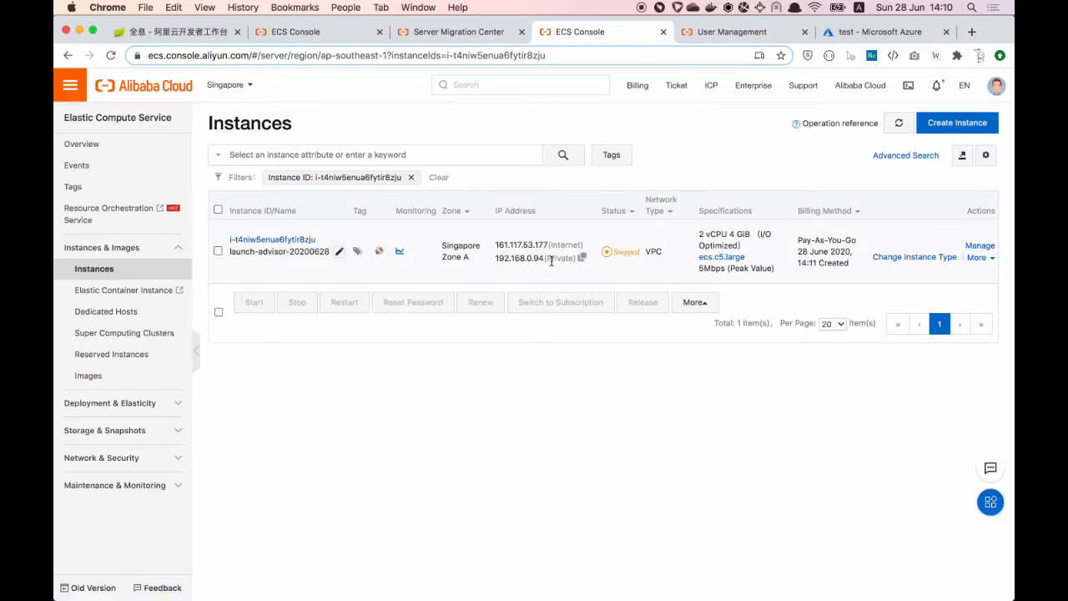
left_click(900, 124)
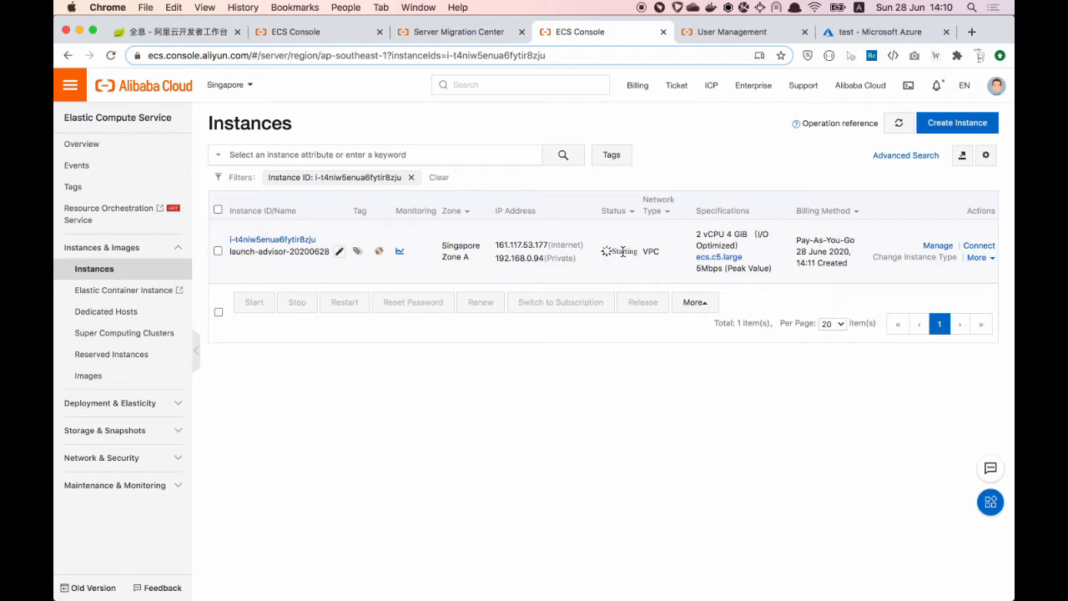
left_click(906, 130)
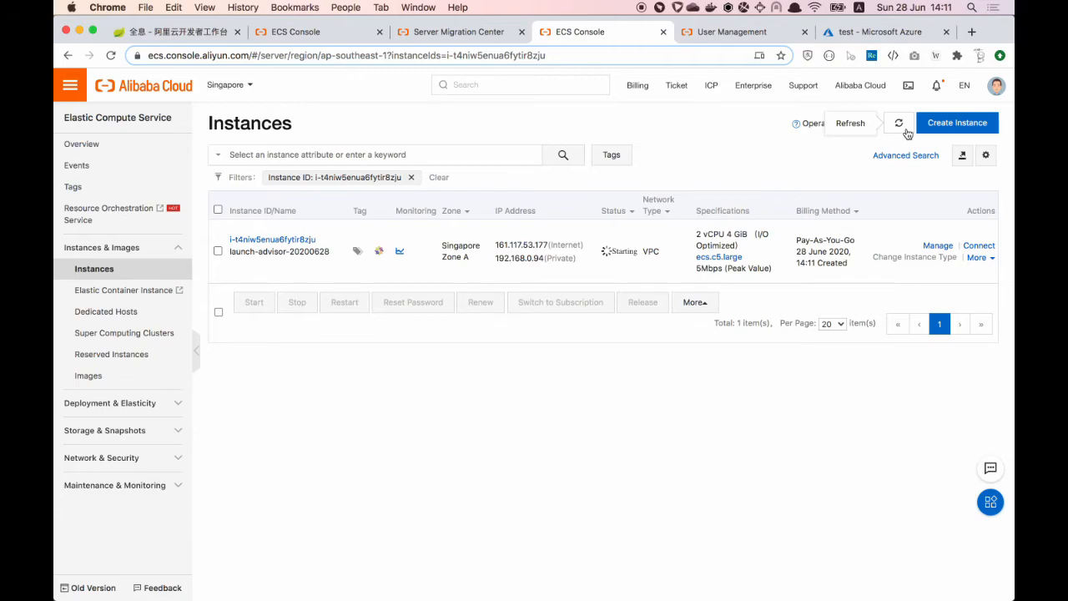
left_click(907, 134)
left_click(901, 128)
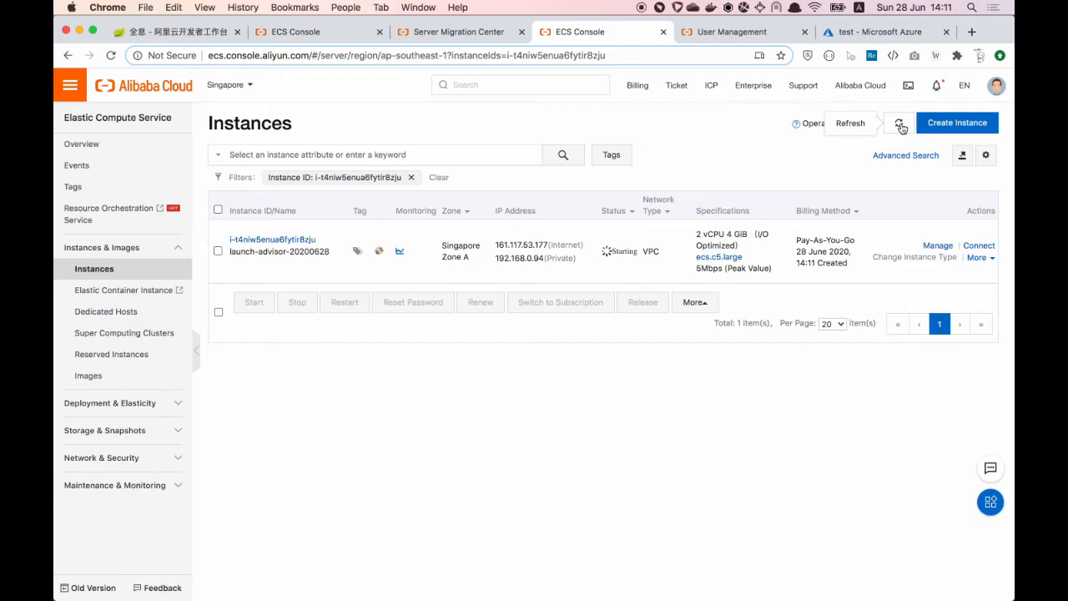
left_click(900, 125)
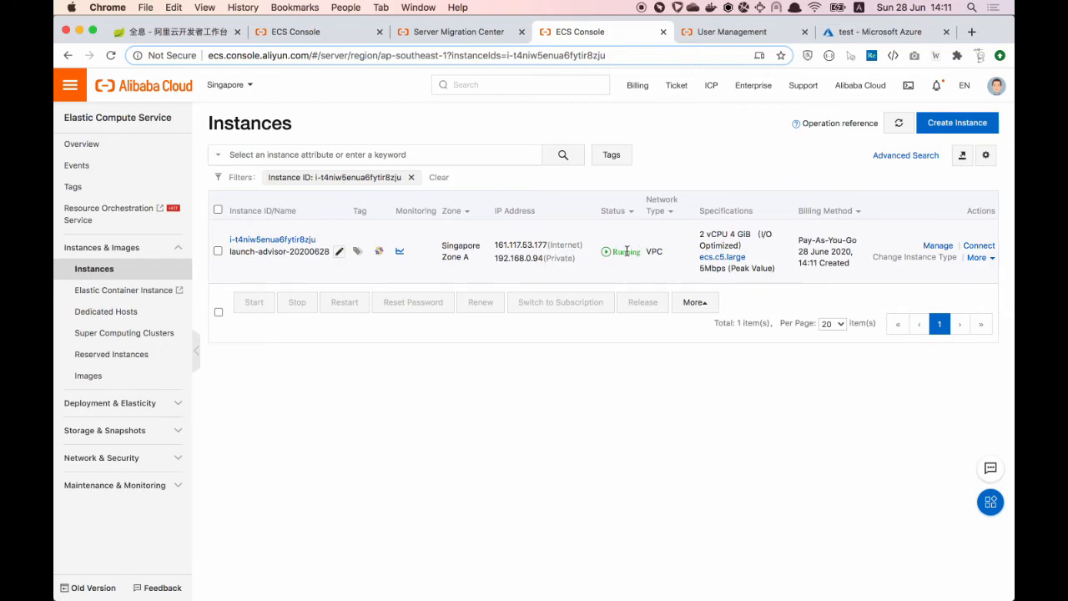
double_click(524, 244)
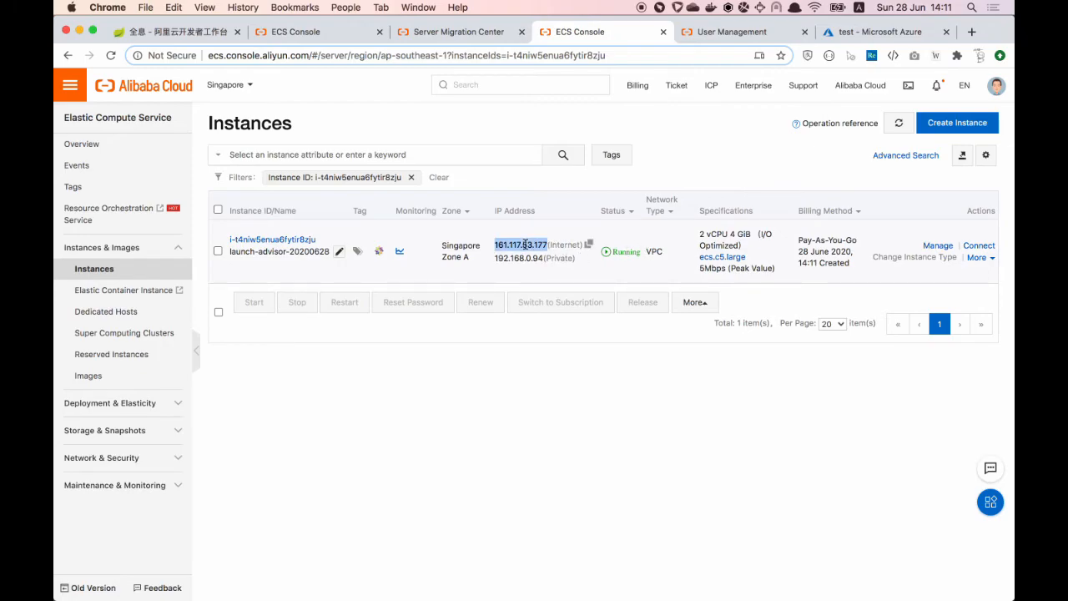
left_click(588, 244)
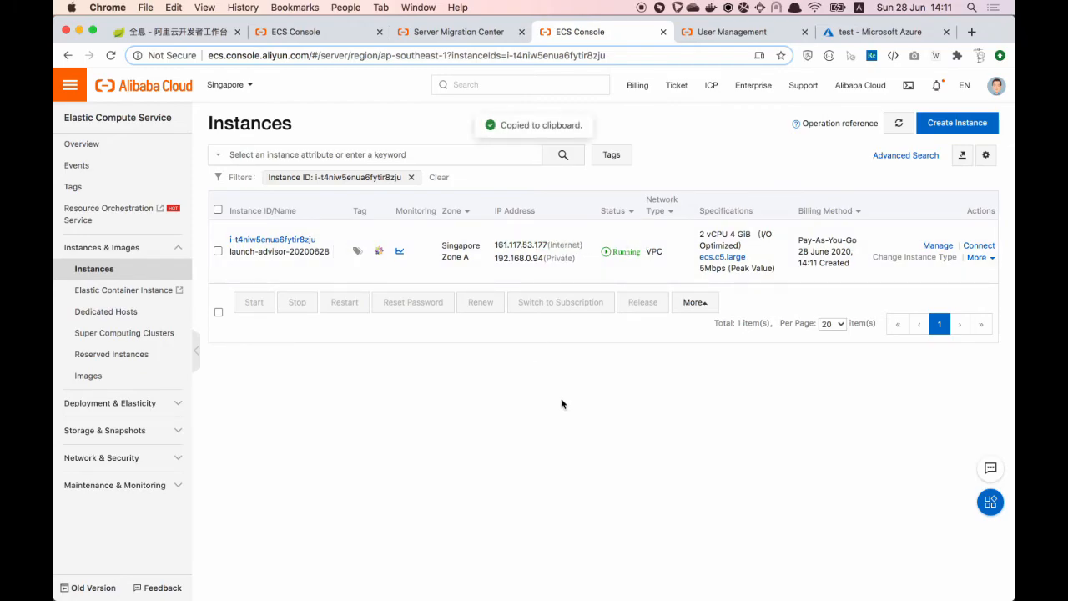
Step: Stop the waiting migration client, then SSH into 161.117.53.177 from the local shell with the login password
left_click(515, 581)
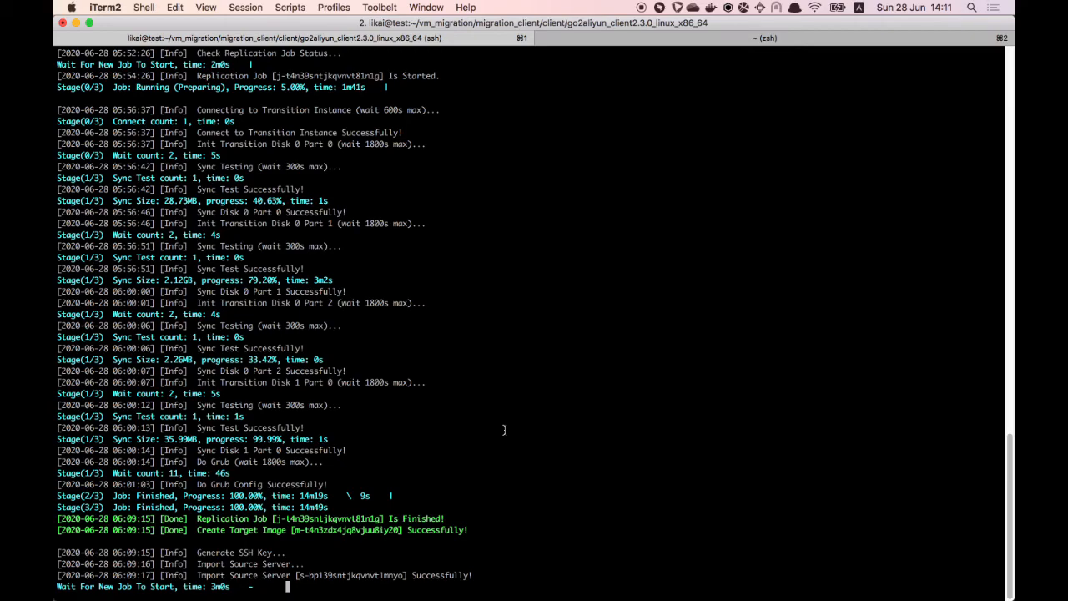
key("ctrl+c")
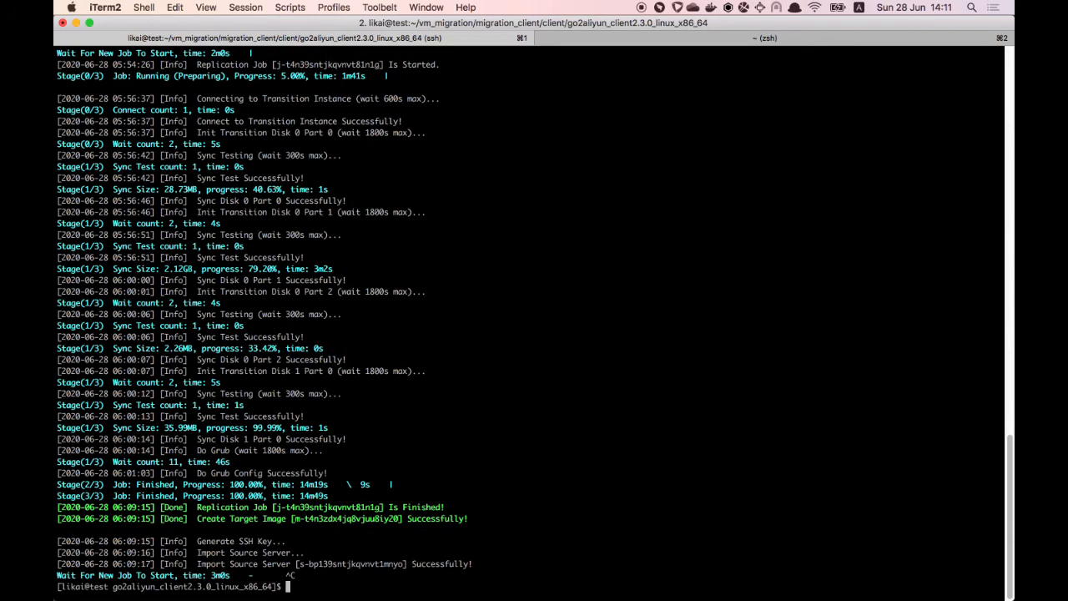
left_click(792, 38)
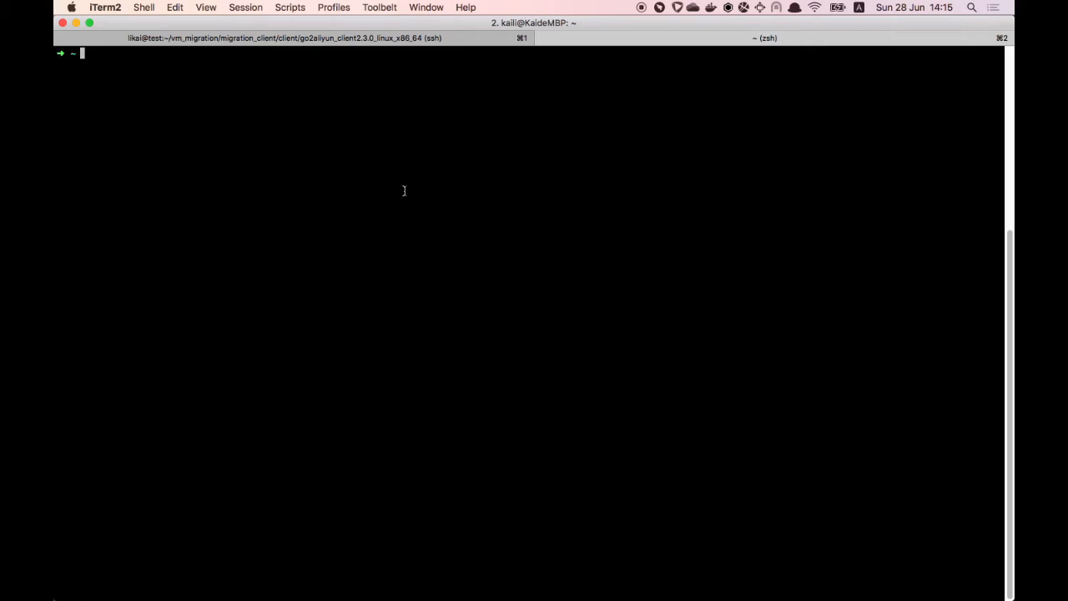
type("ssh")
type("likai@")
key("super+v")
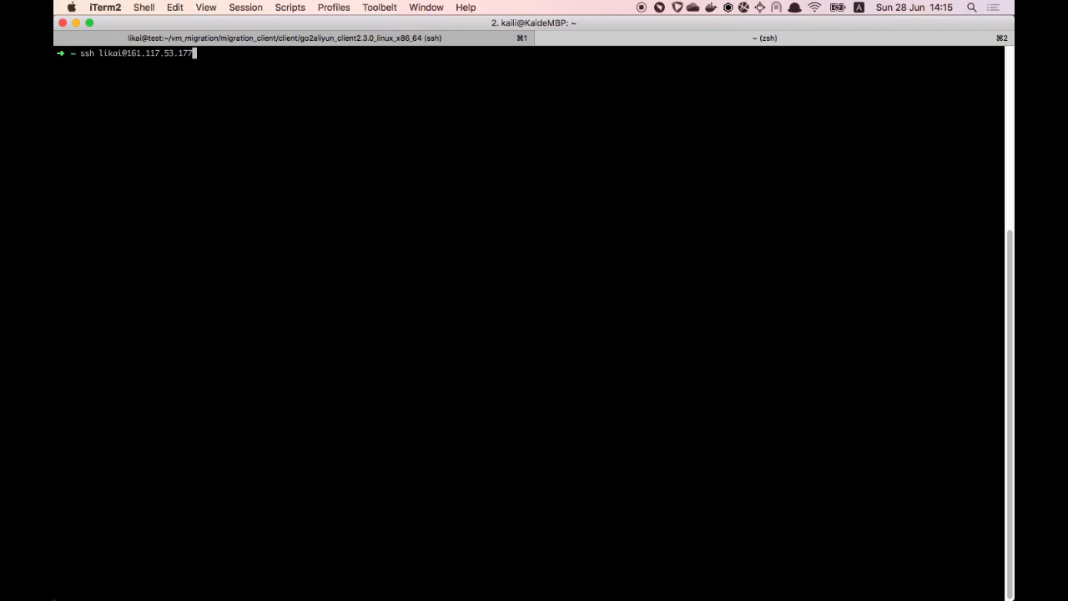
key("Return")
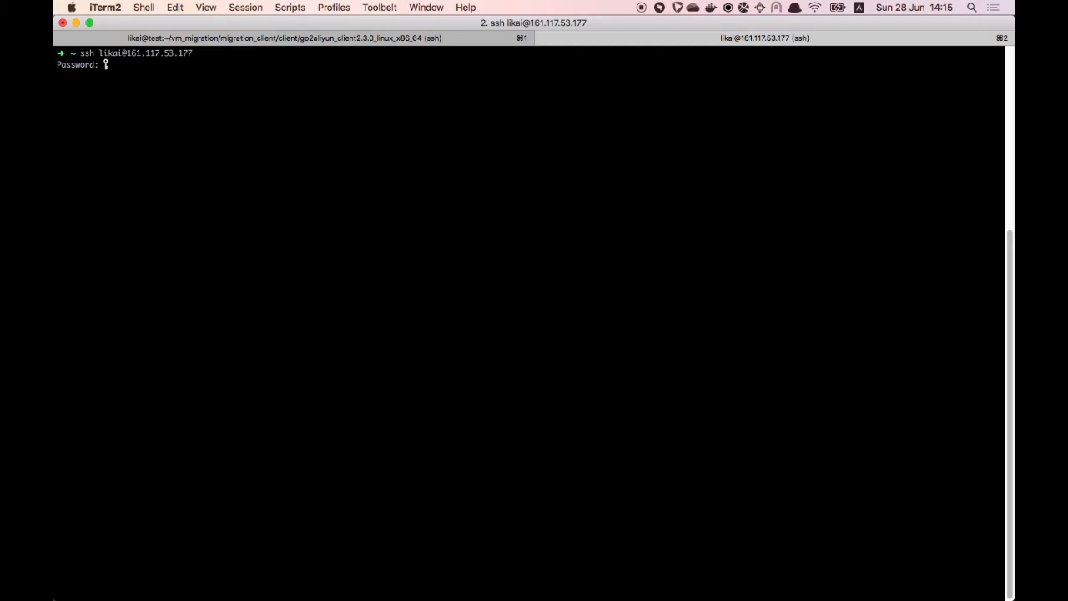
key("Return")
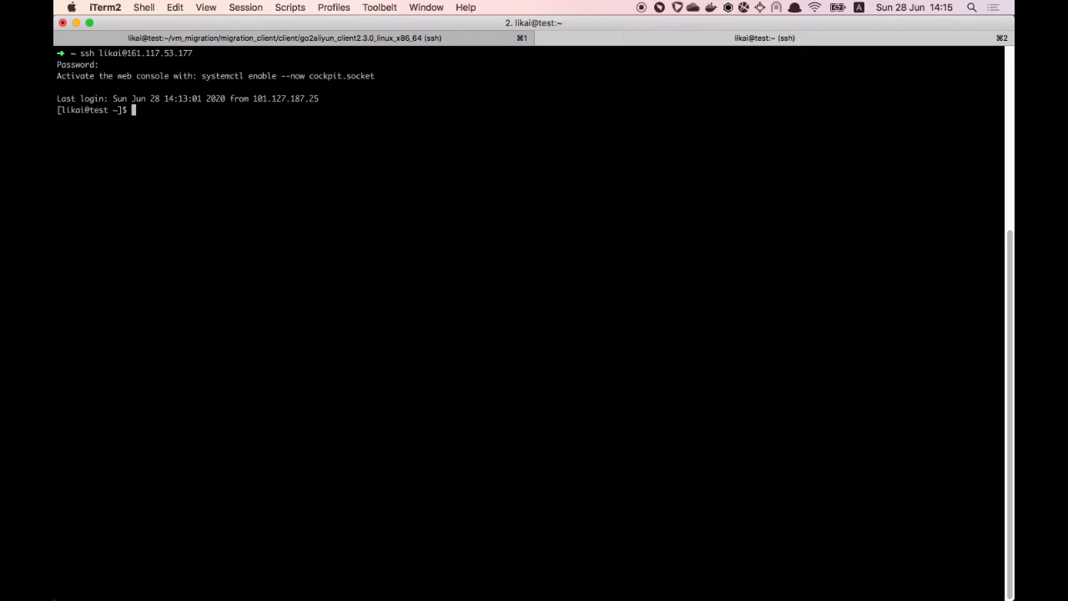
Step: List the home folder, then browse into vm_migration/migration_client and list its files
type("ls")
key("Return")
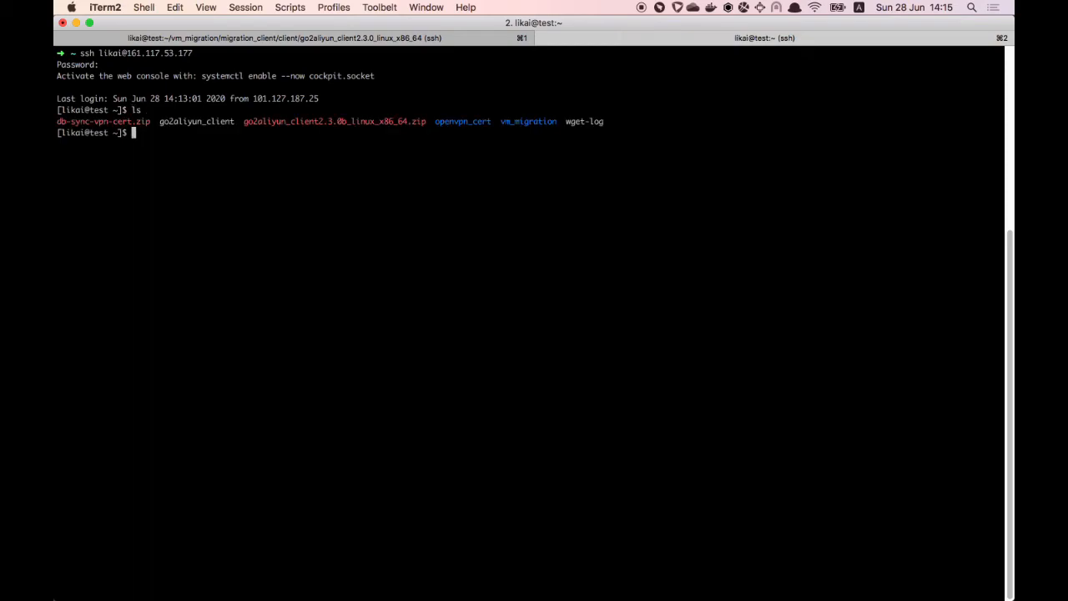
type("cd vm_migra")
key("Tab")
key("Return")
type("ls")
key("Return")
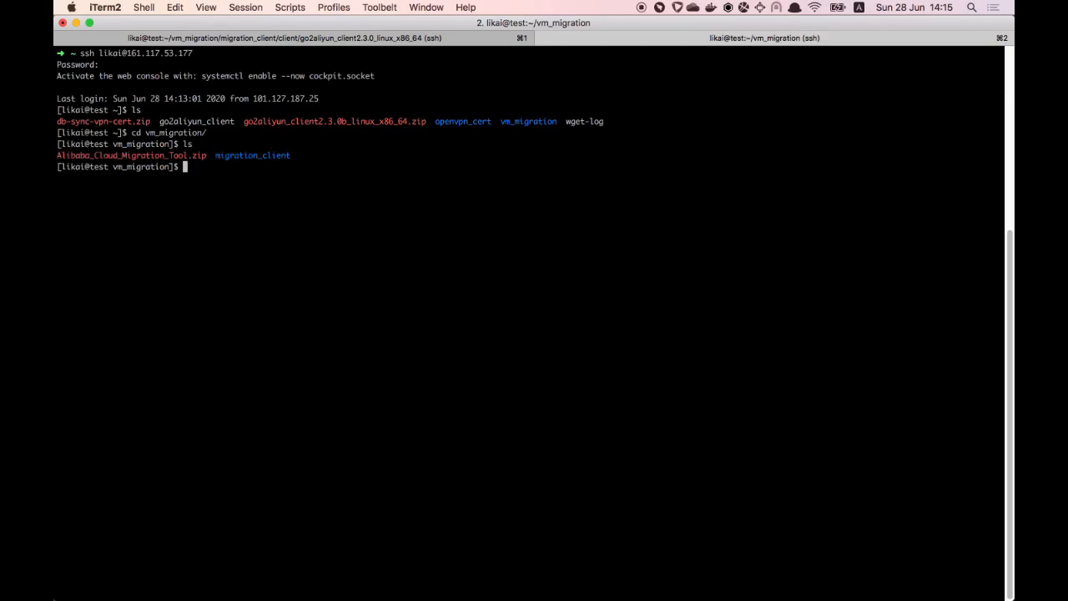
type("cd migr")
key("Tab")
key("Return")
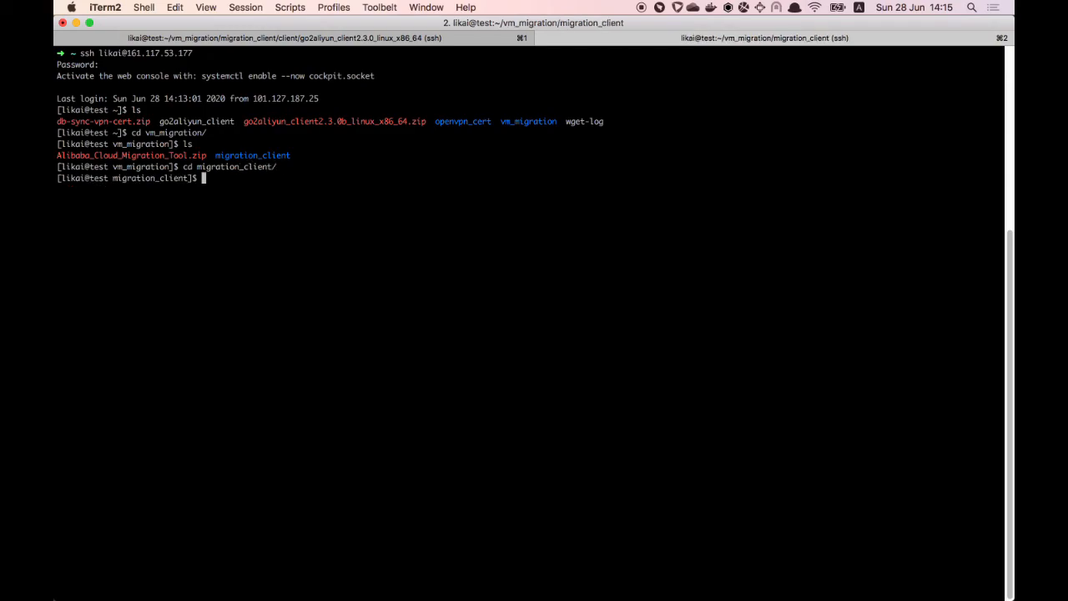
type("ls")
key("Return")
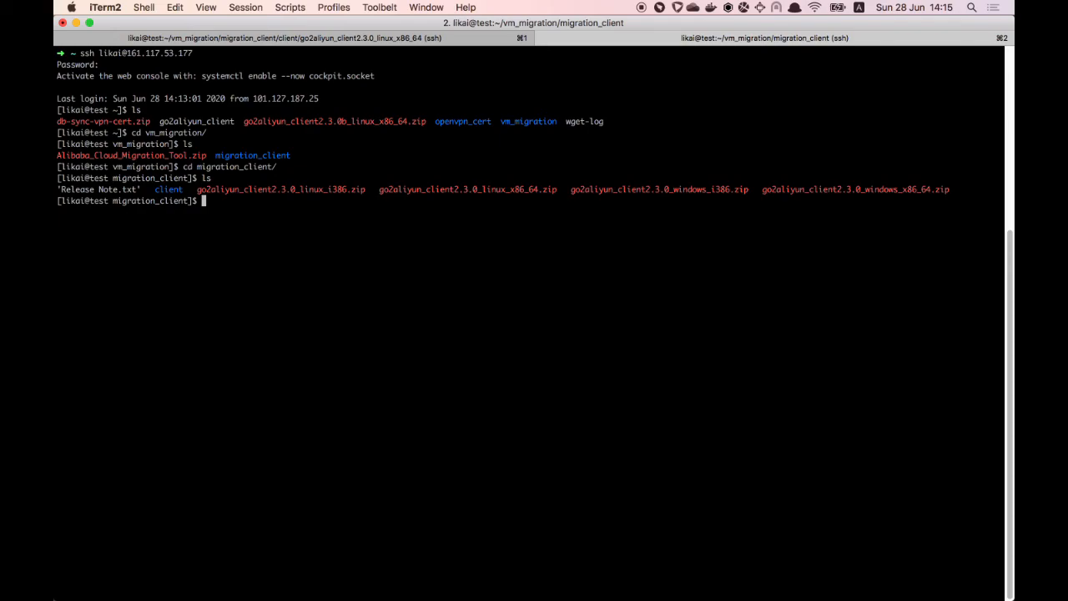
Step: Run uname -a and highlight the kernel version 4.18.0-147.8.1.el8_1.x86_64
type("uname -a")
key("Return")
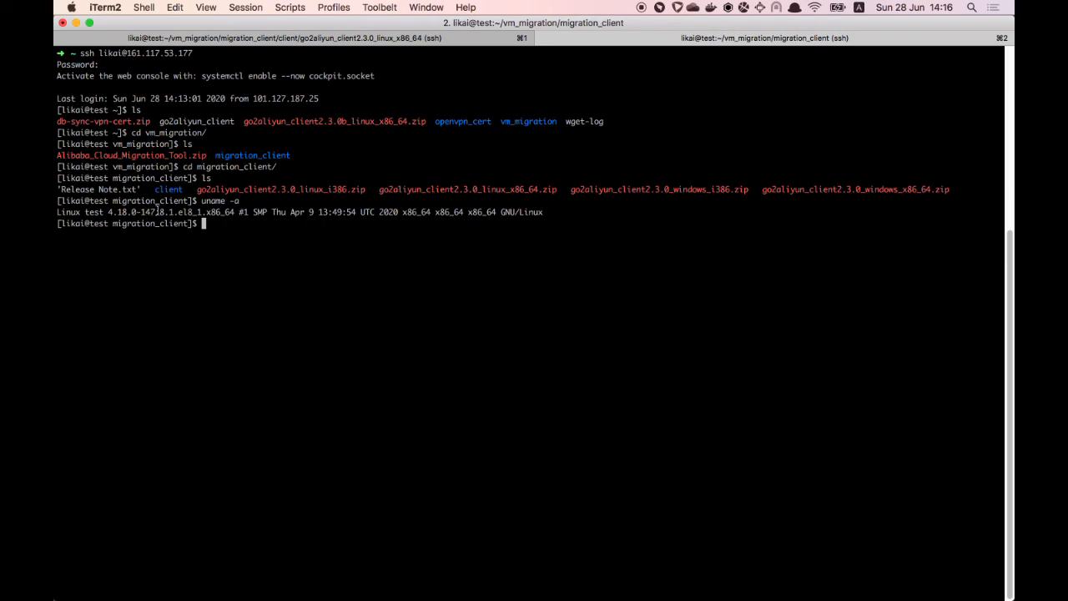
left_click_drag(160, 210, 173, 210)
left_click(300, 245)
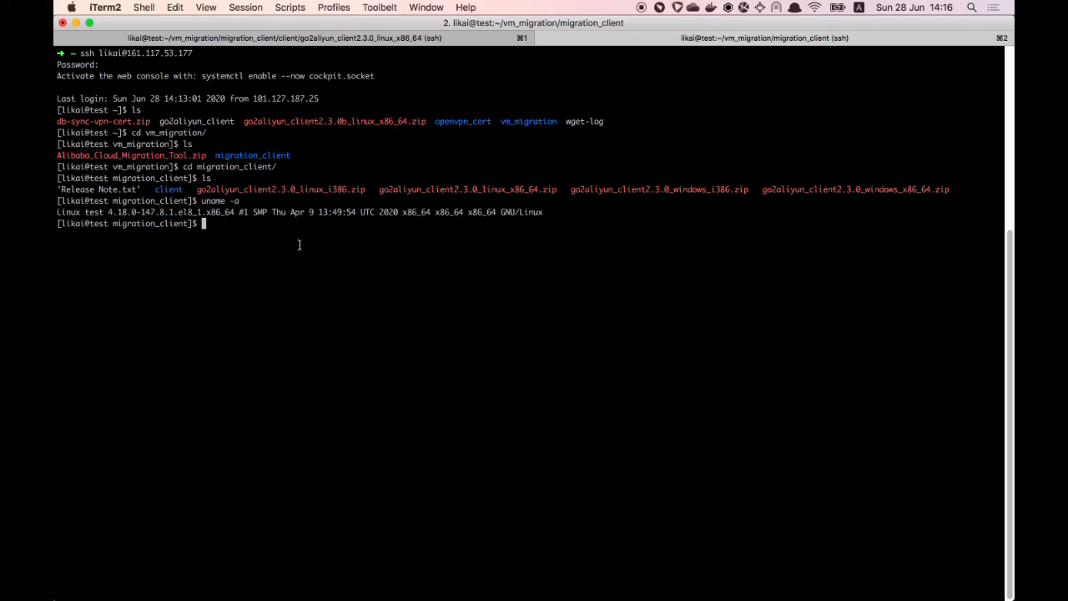